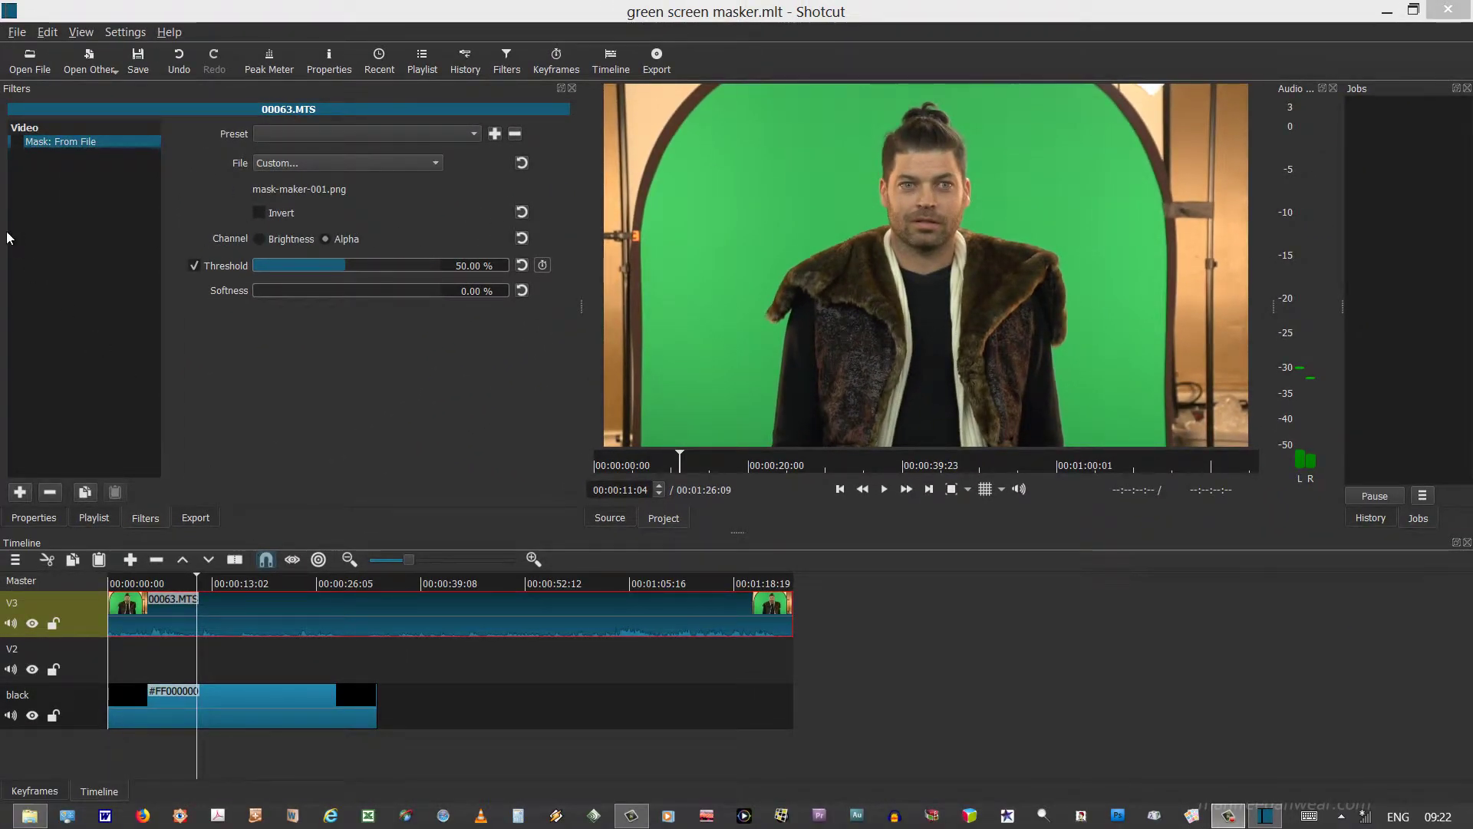
# Enable the Mask: From File filter and browse the Video and Audio filter lists.
pyautogui.click(17, 143)
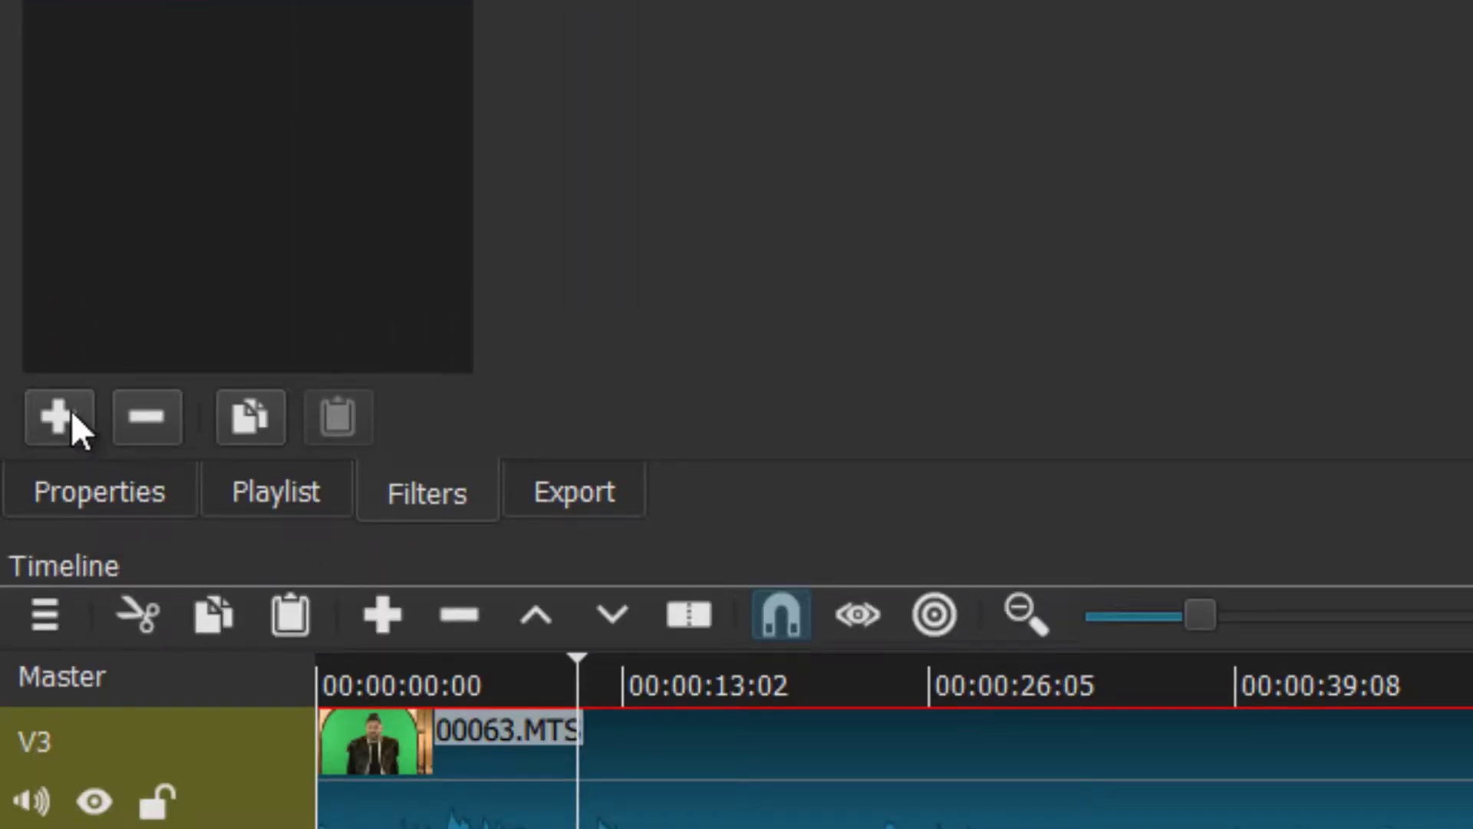
pyautogui.click(69, 414)
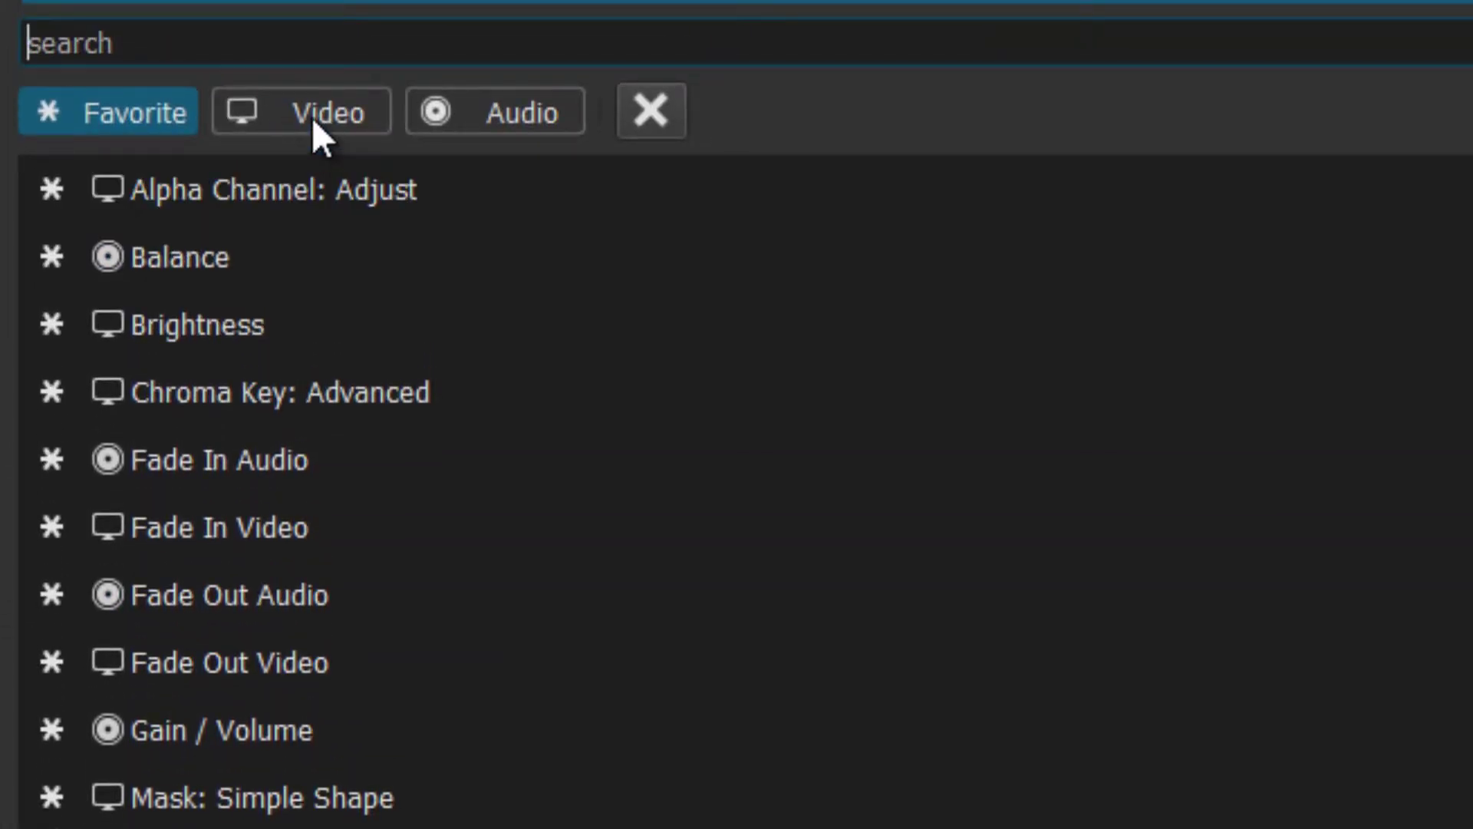
pyautogui.click(312, 116)
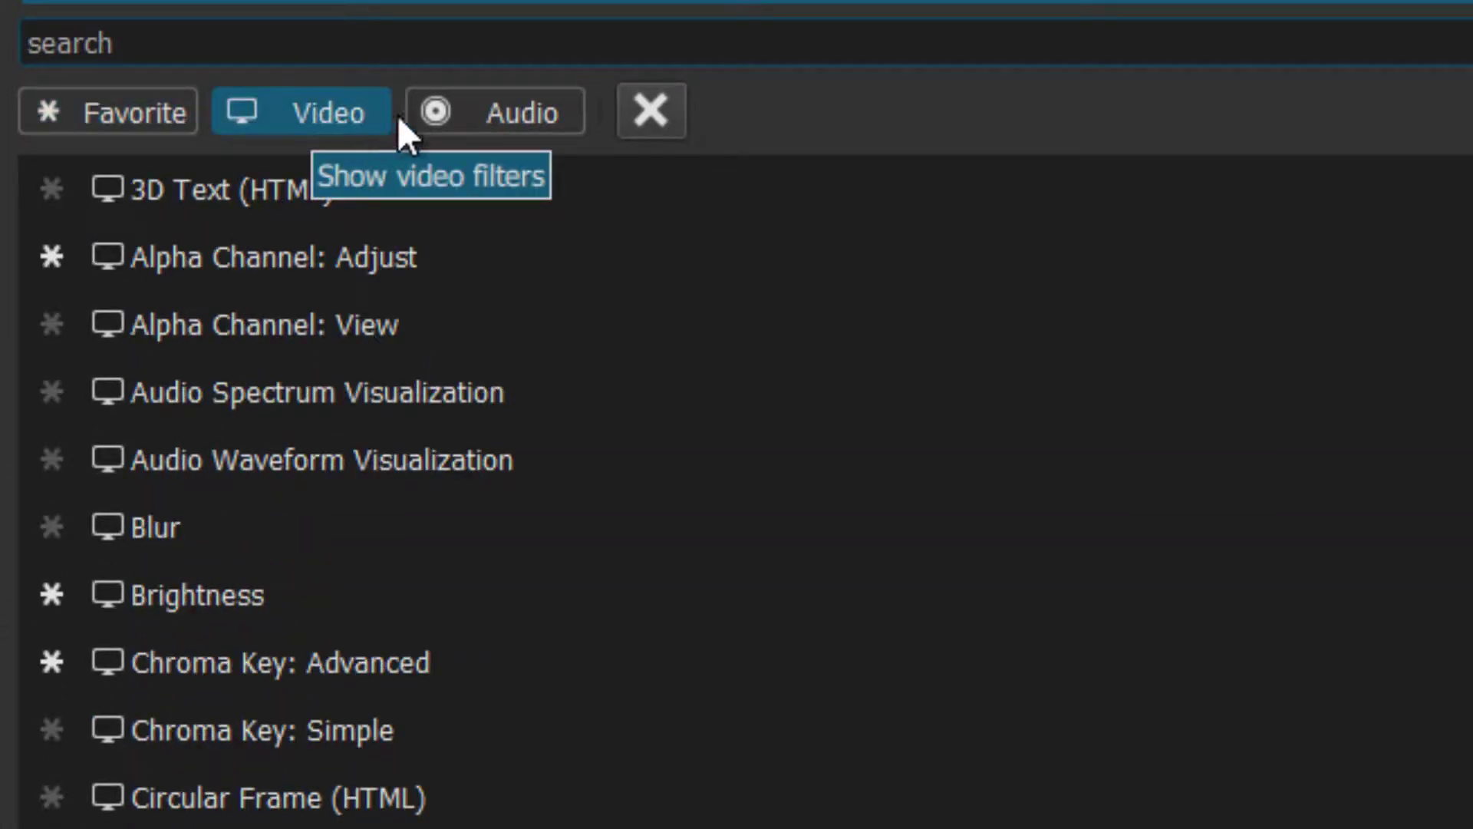
pyautogui.click(486, 112)
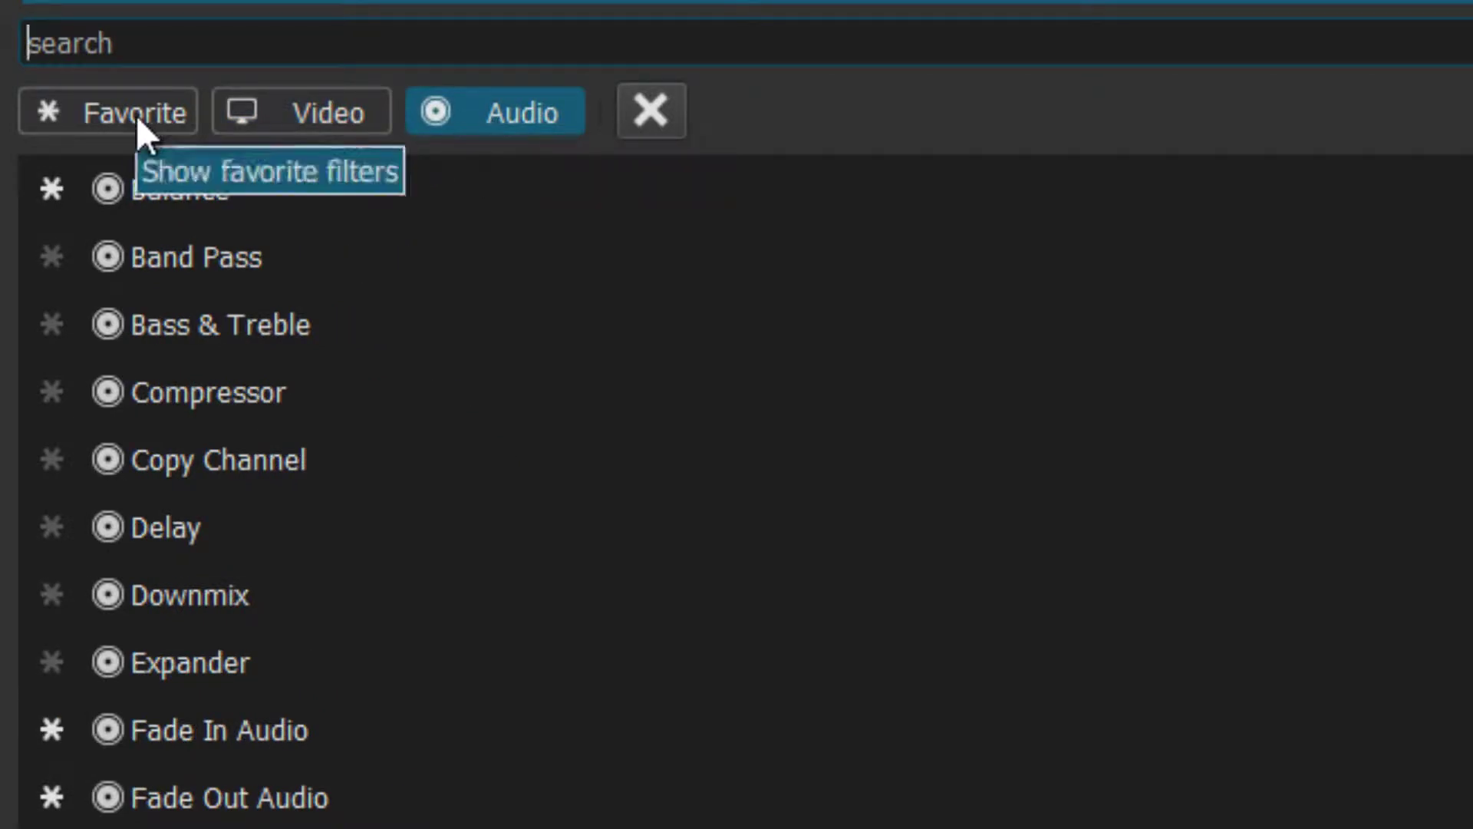
# Toggle Band Pass as a favourite, view favourites, then search the filters for 'mas' and 'chr'.
pyautogui.click(51, 257)
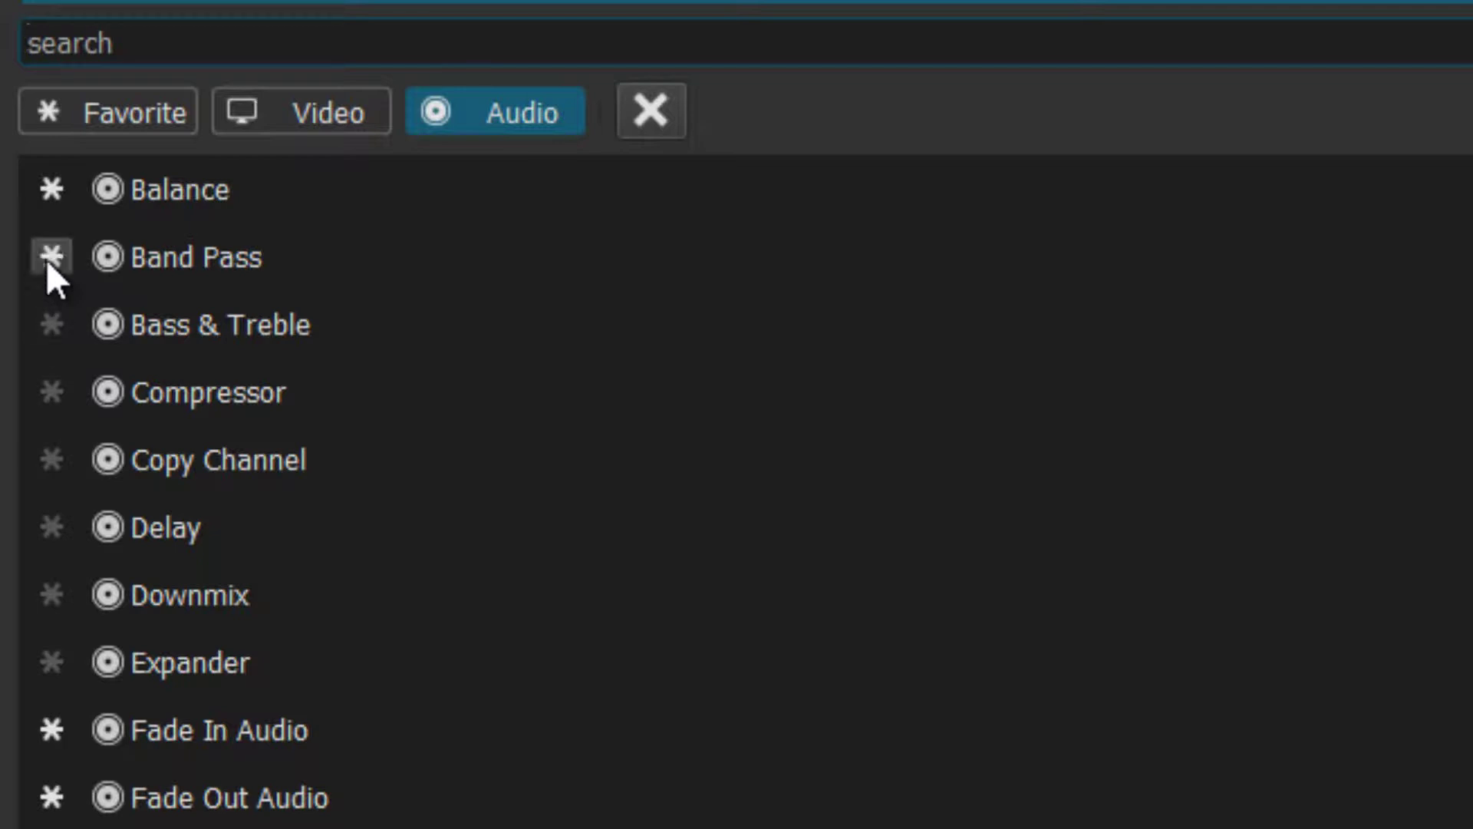
pyautogui.click(49, 258)
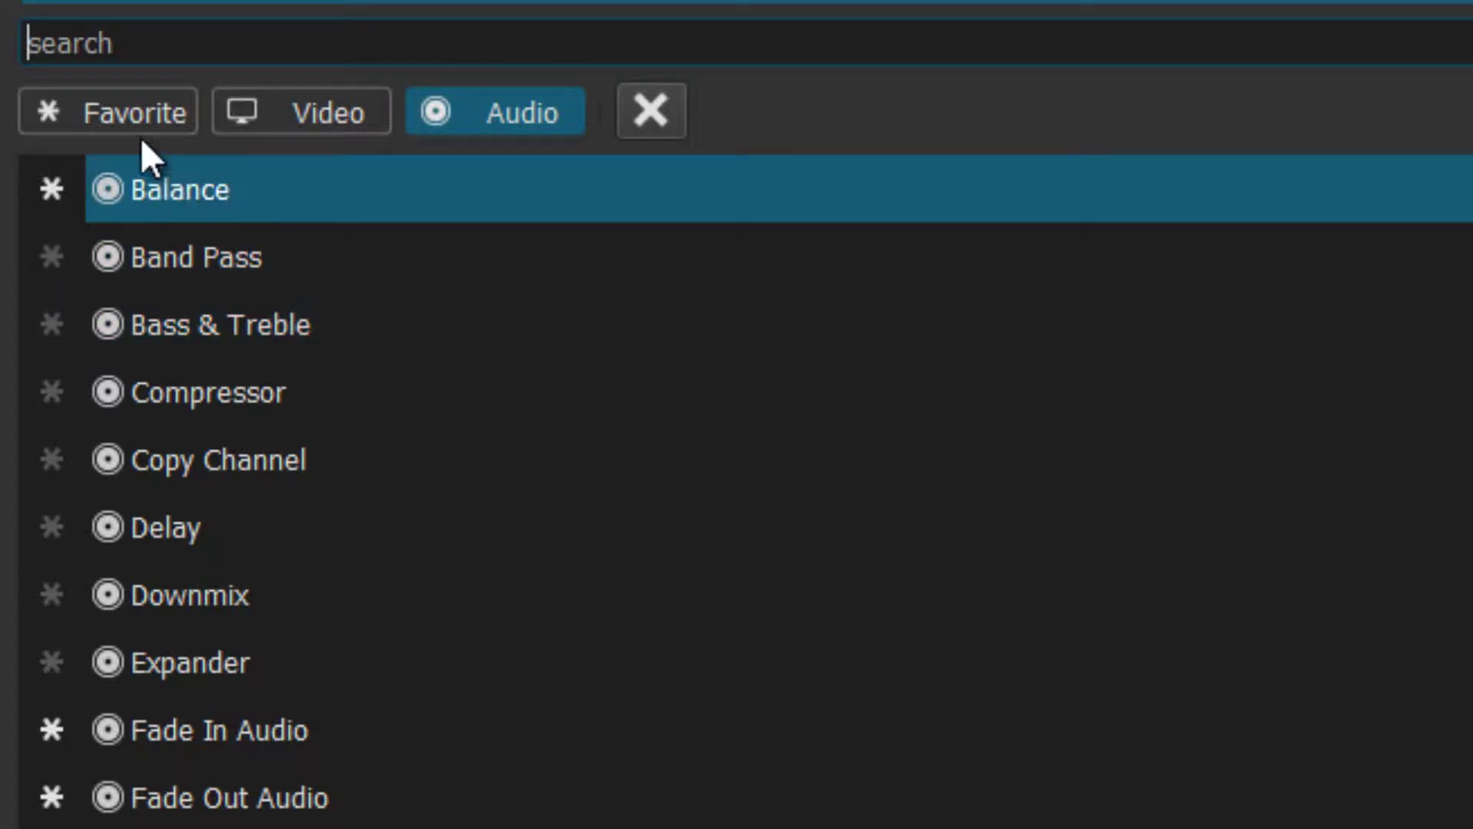
pyautogui.click(118, 119)
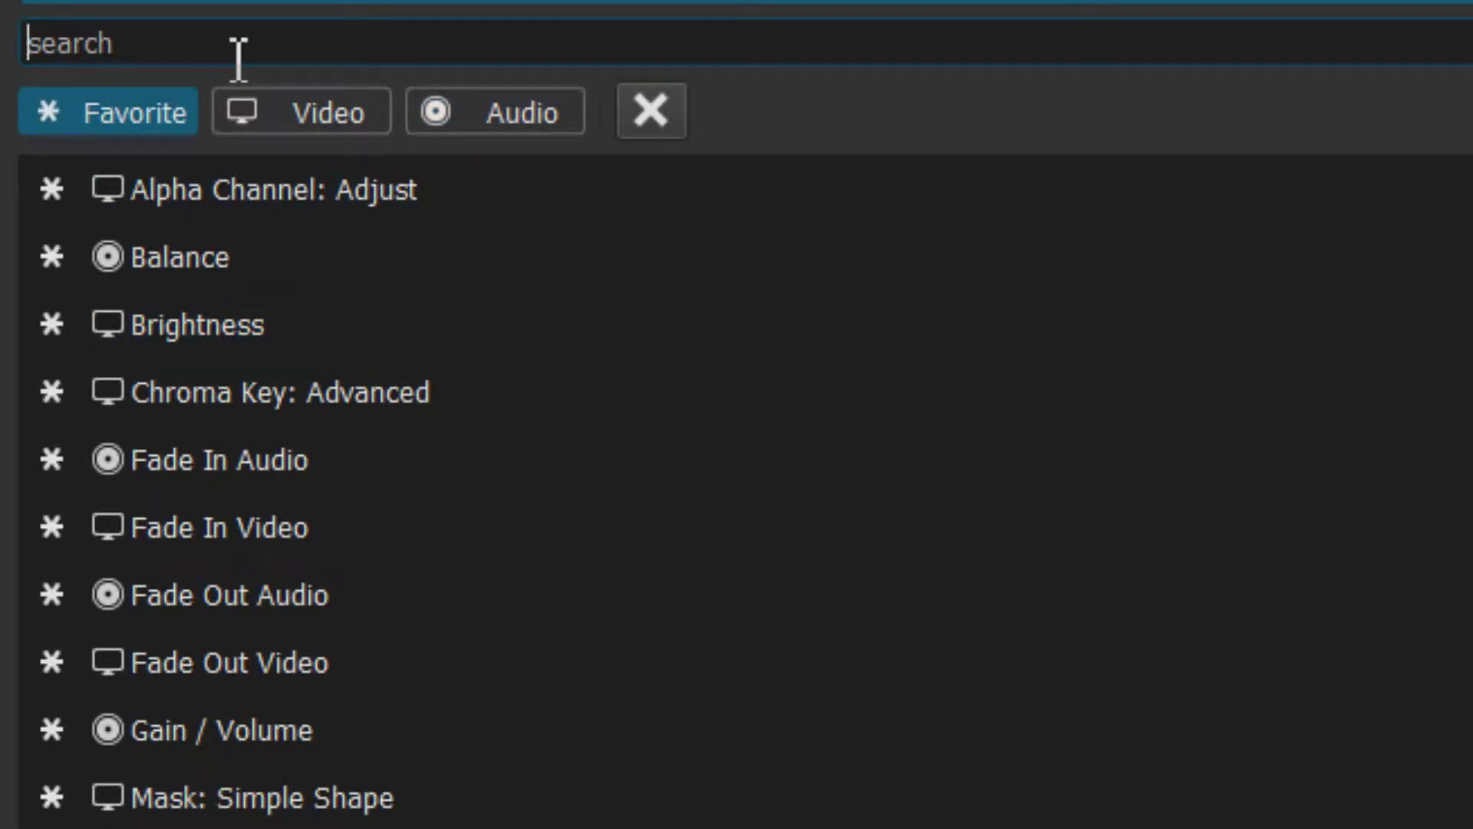
pyautogui.write('m')
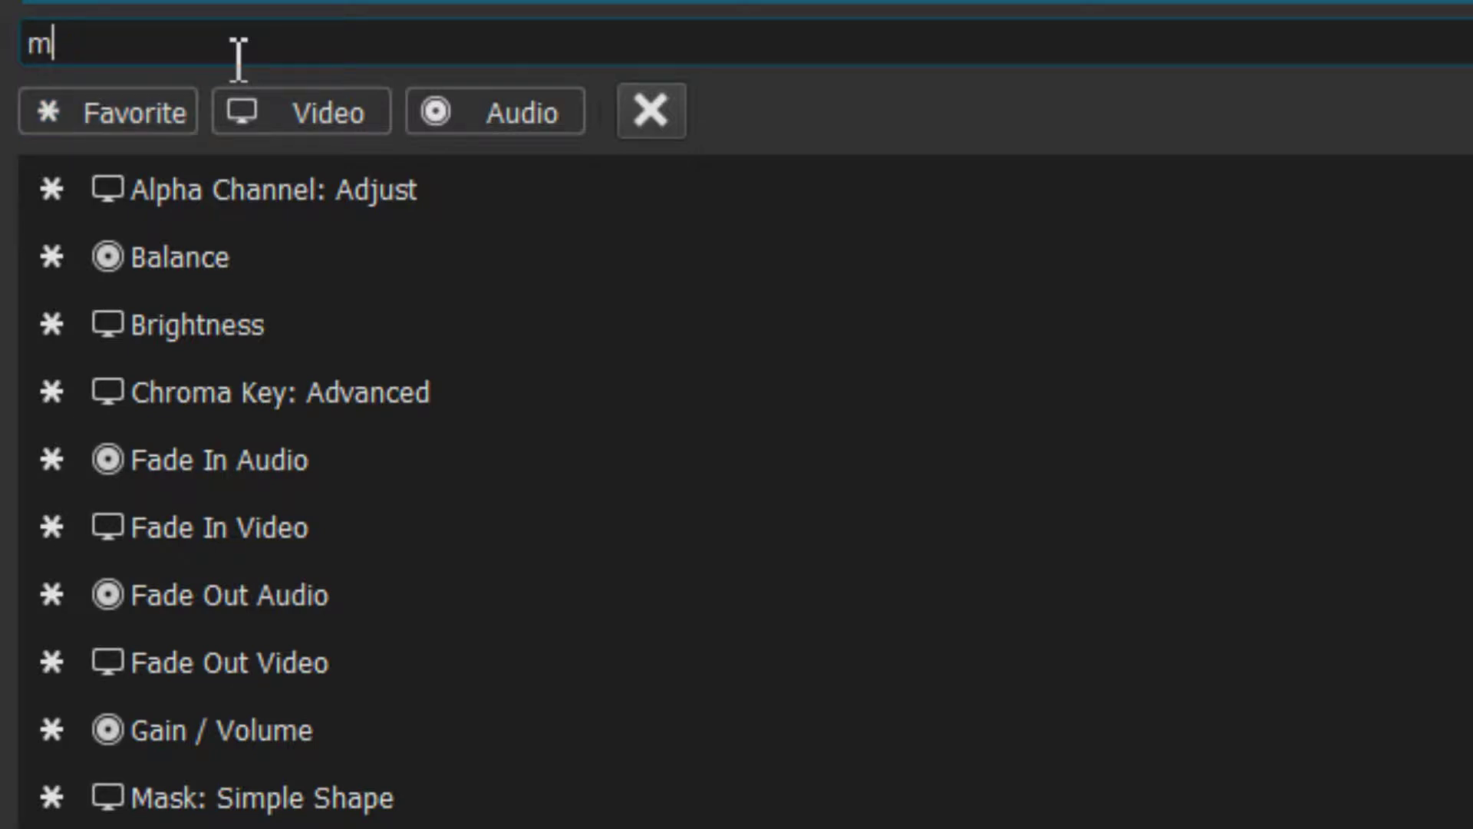
pyautogui.write('as')
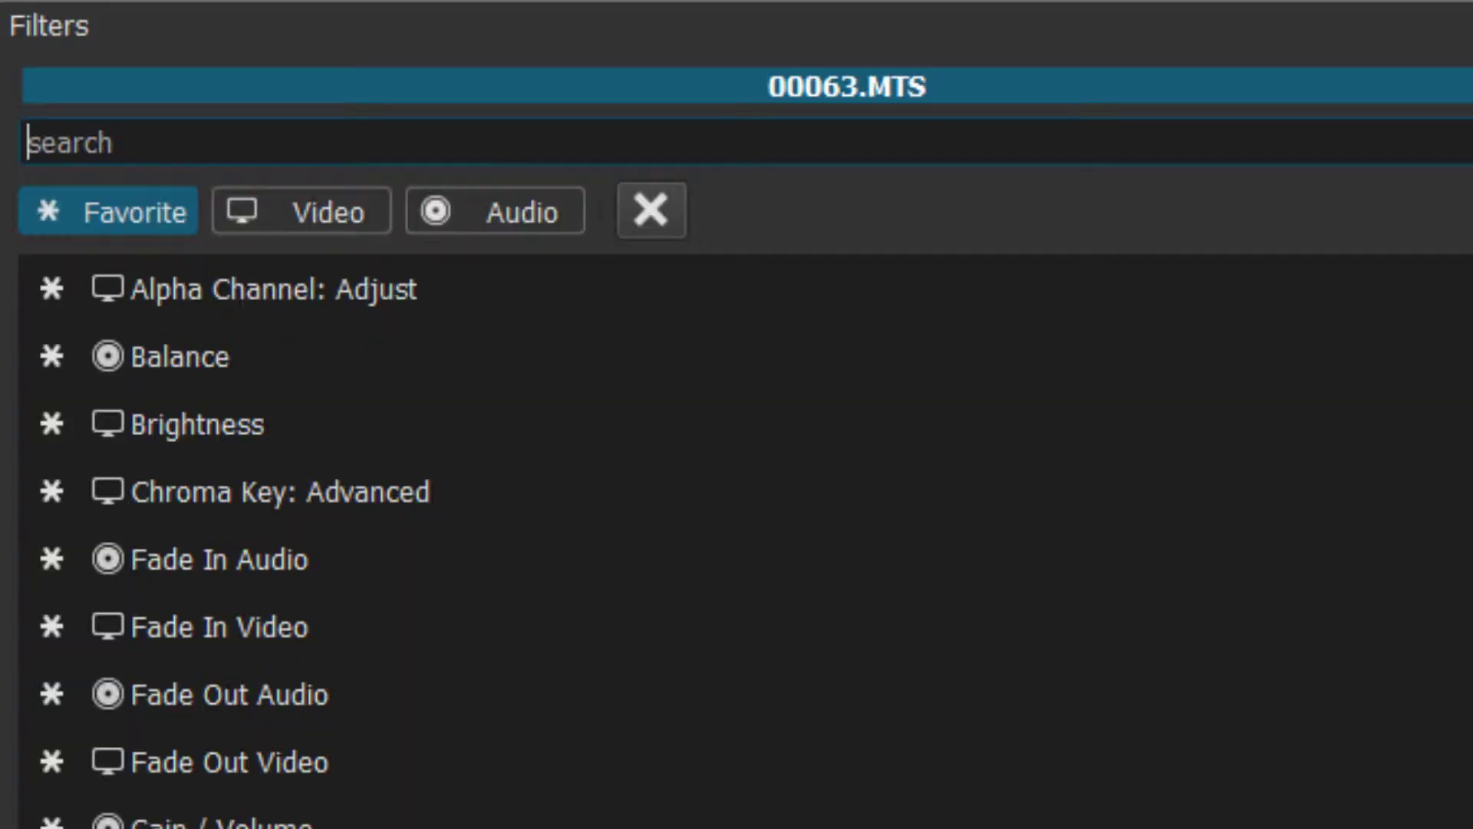
pyautogui.write('ch')
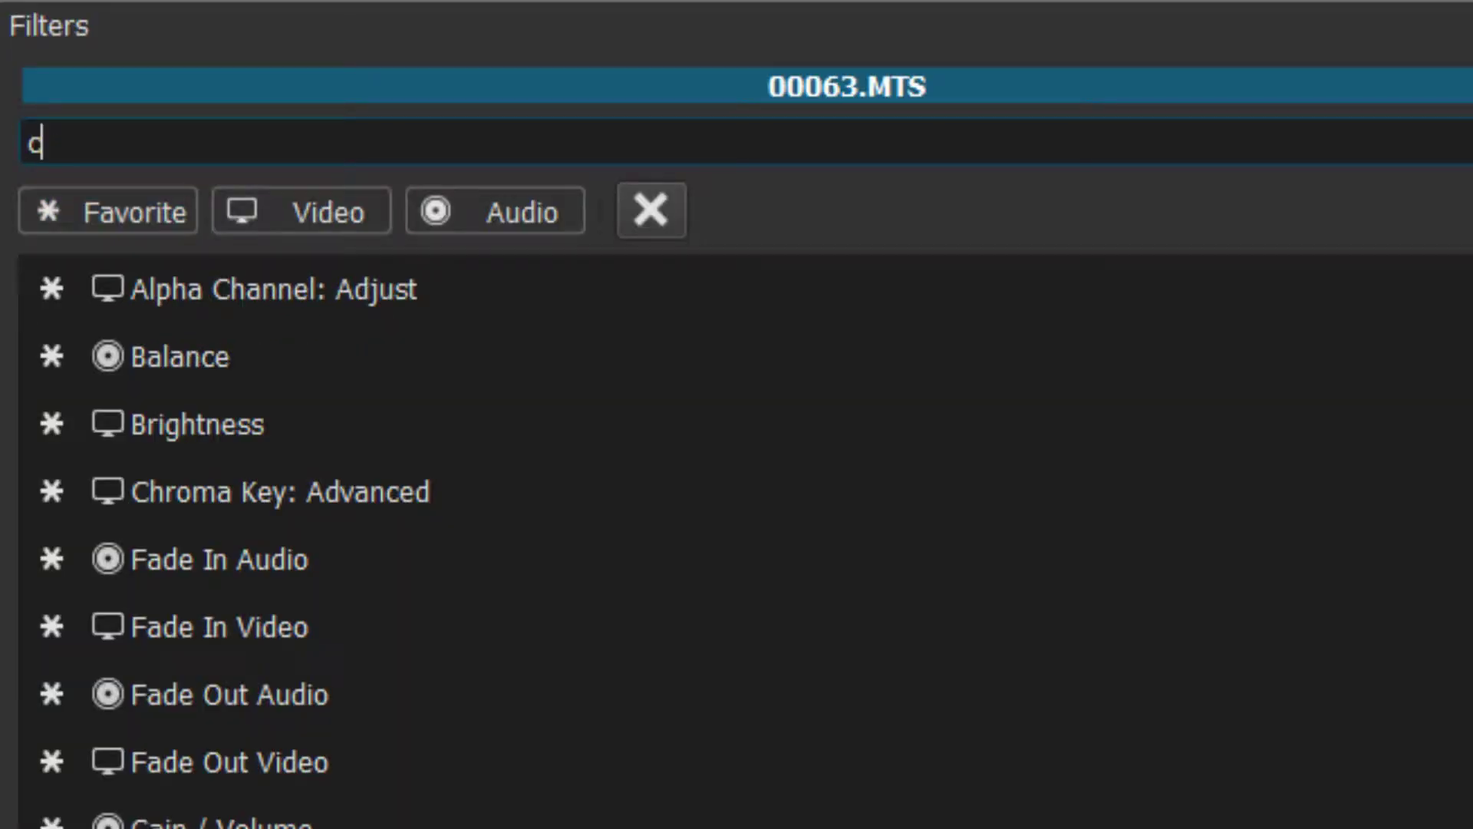
pyautogui.write('r')
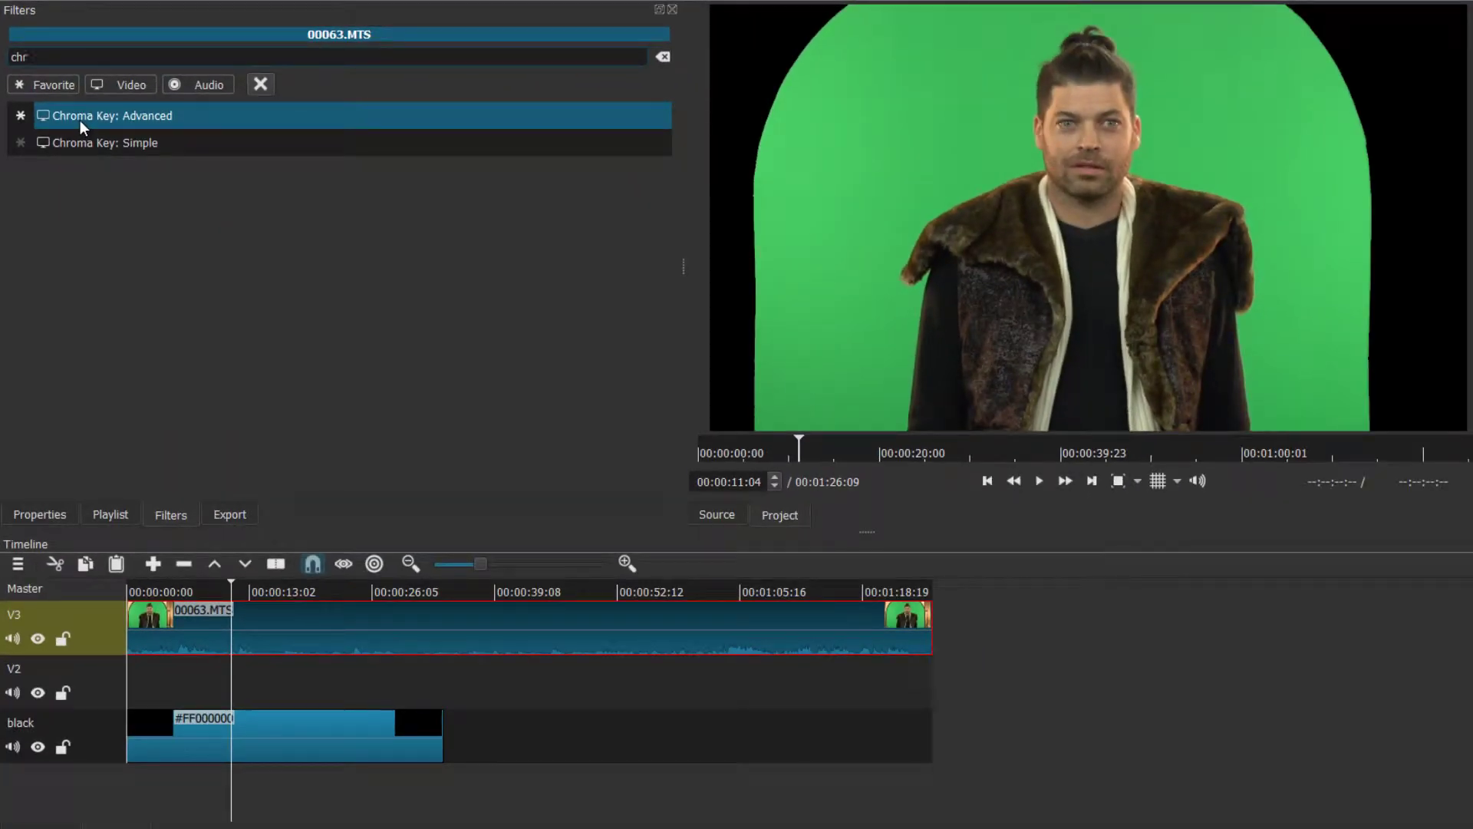
# Add Chroma Key: Advanced with Operation set to Minimum and the key colour sampled from the green backdrop.
pyautogui.click(79, 117)
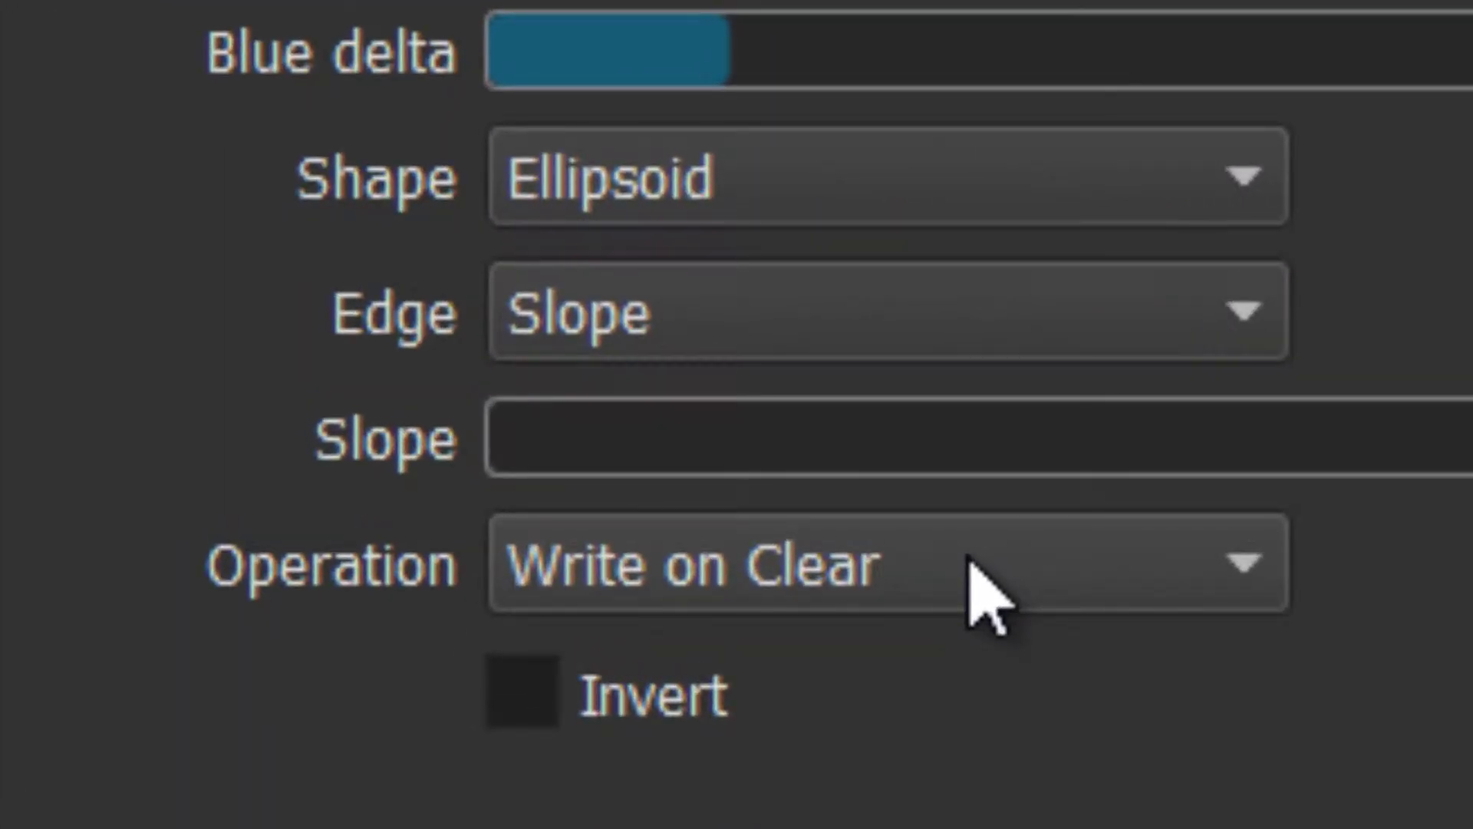
pyautogui.click(968, 563)
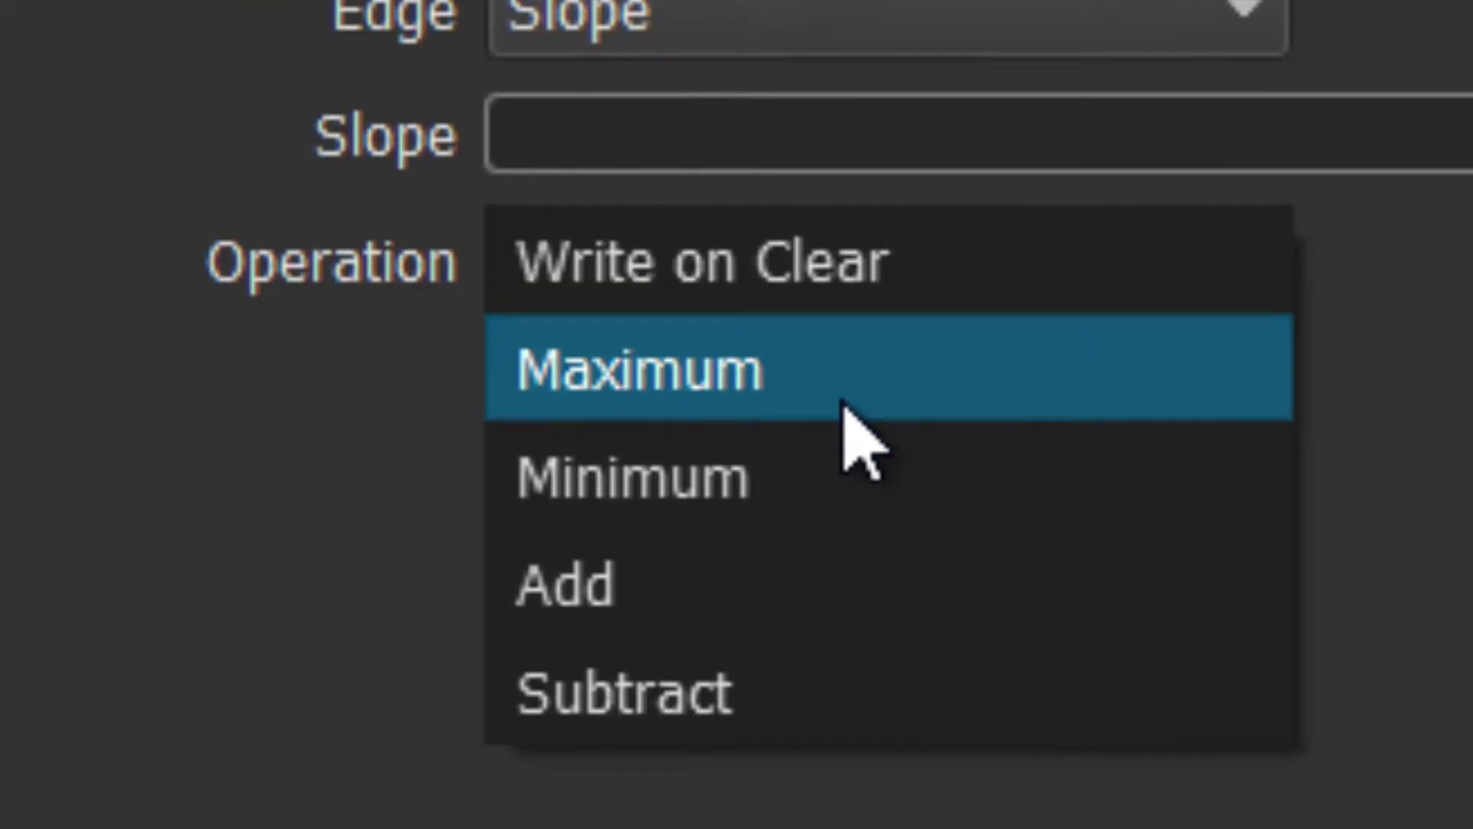
pyautogui.click(815, 459)
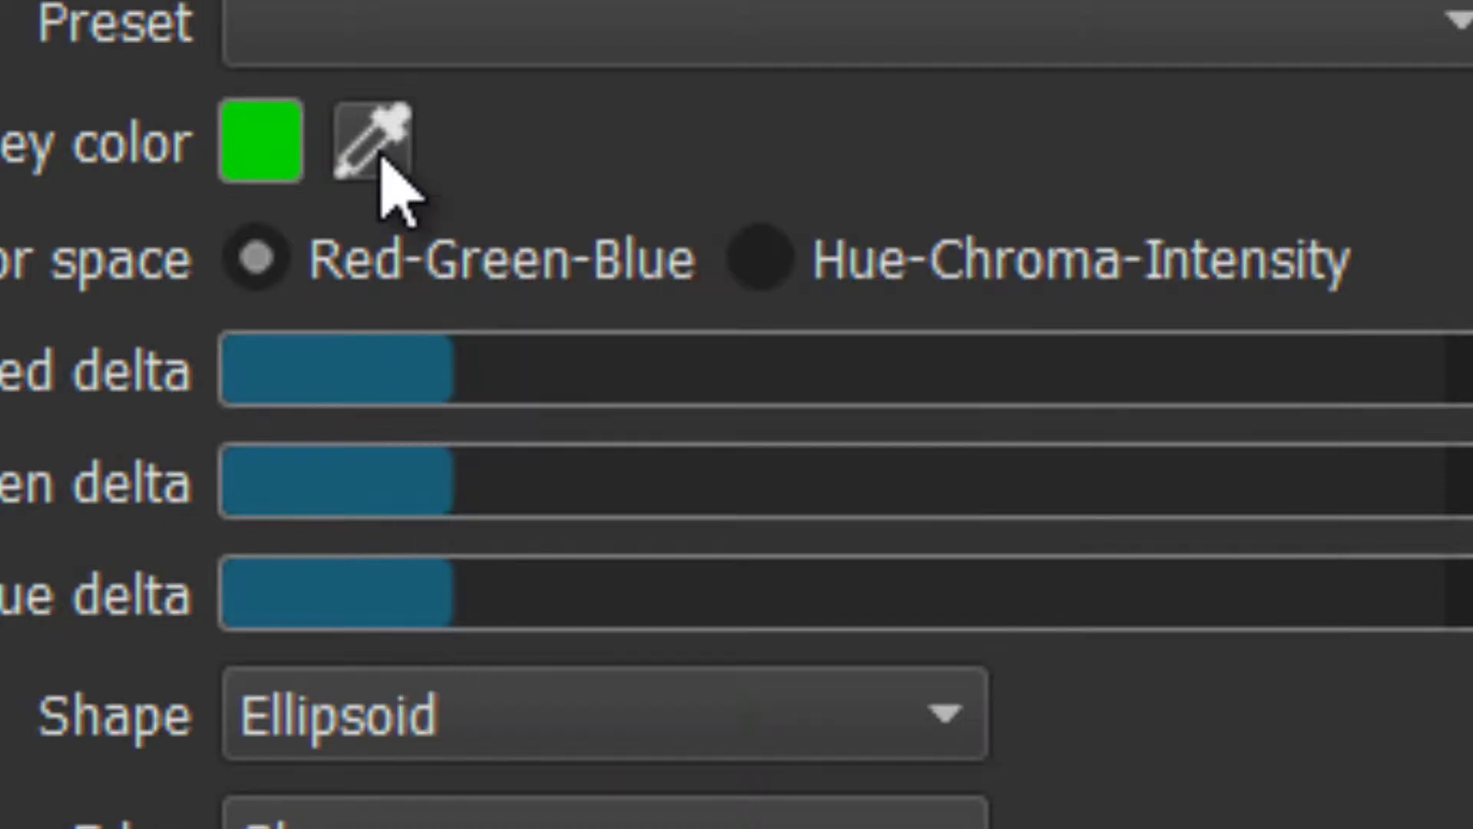
pyautogui.click(382, 158)
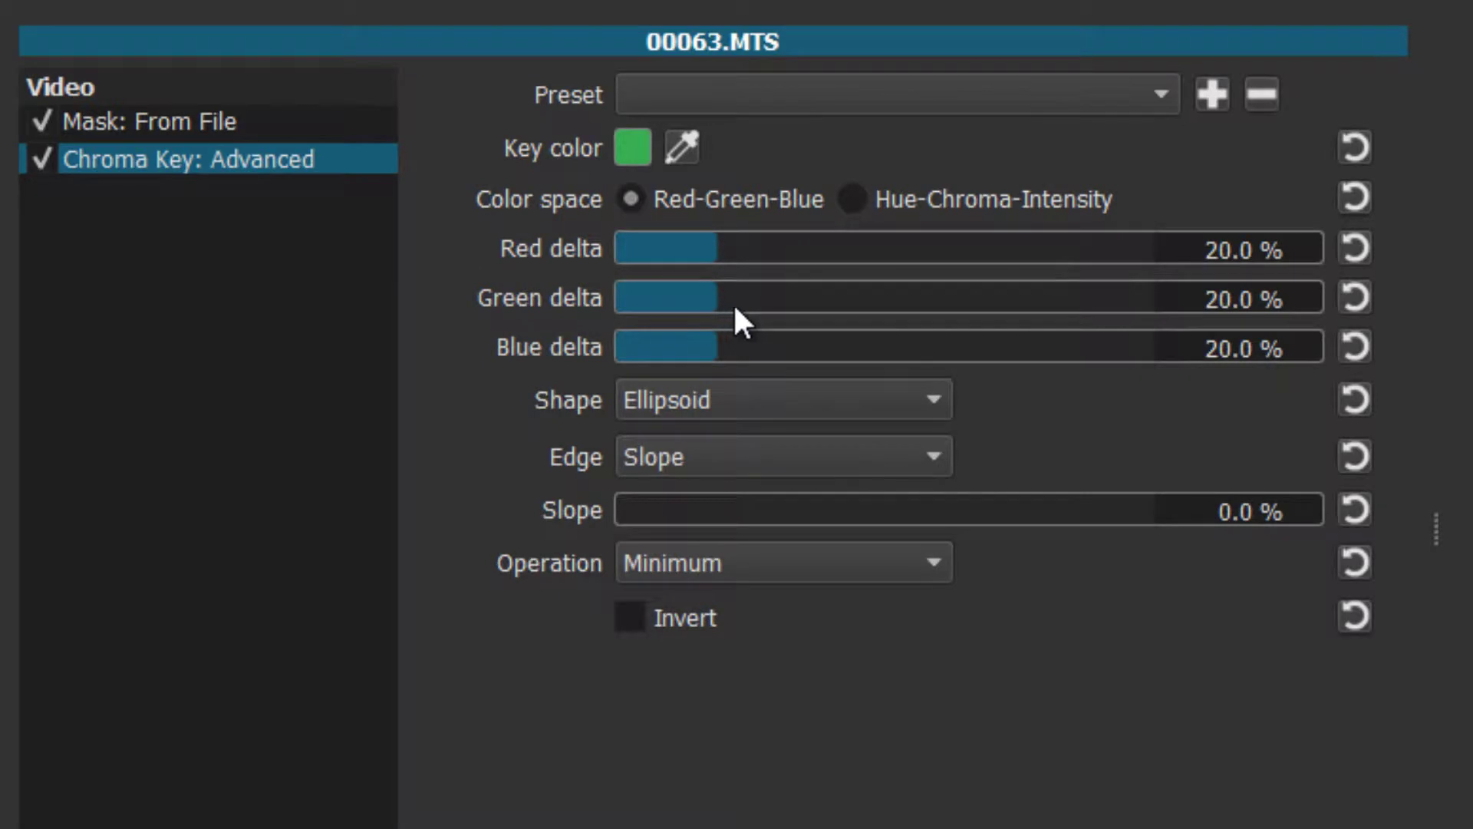
# Raise the Green delta from 20% and fine-tune it to about 30.9%.
pyautogui.click(733, 301)
pyautogui.click(762, 305)
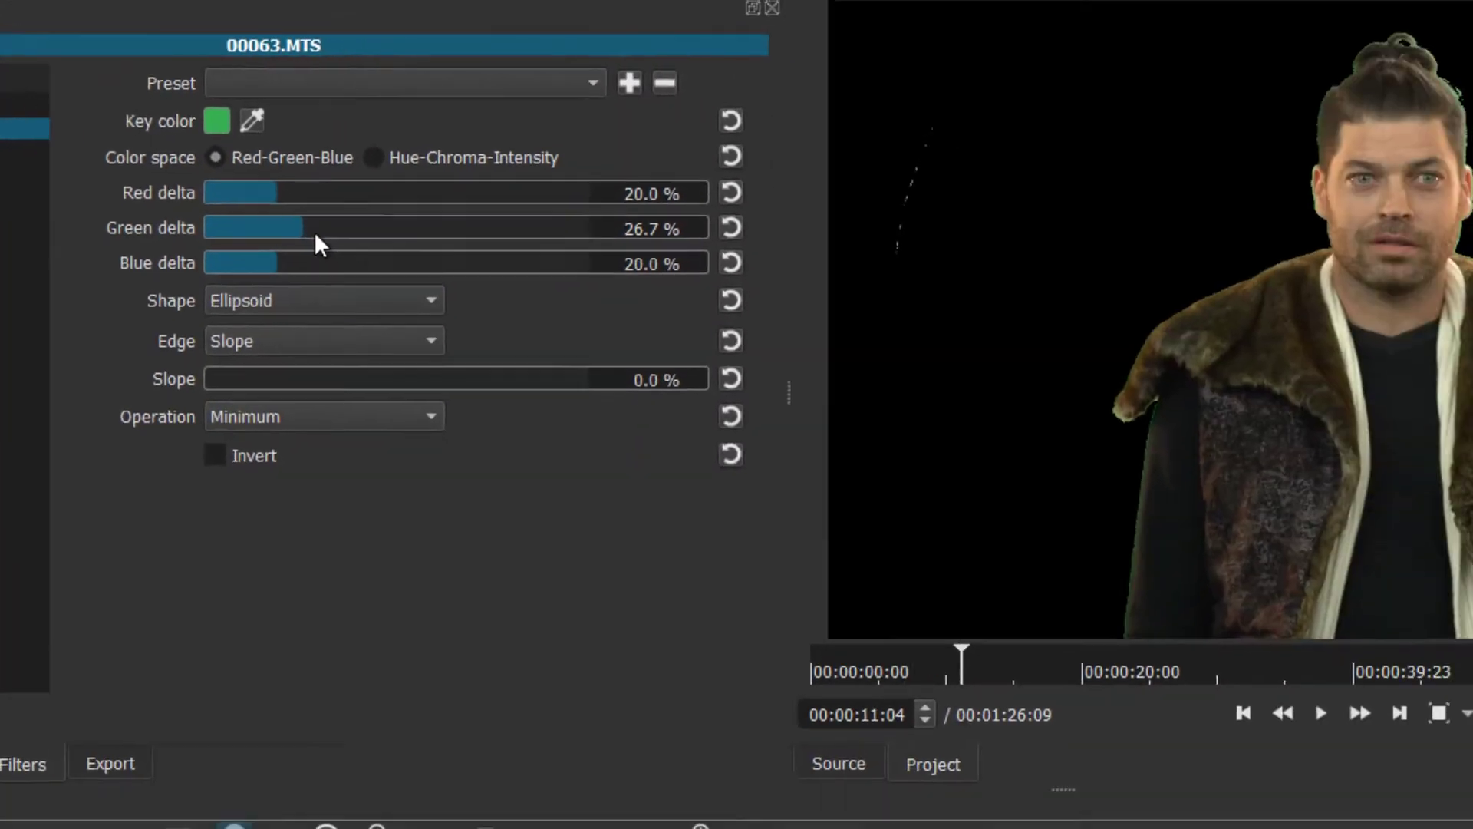
pyautogui.moveTo(298, 232); pyautogui.dragTo(207, 218)
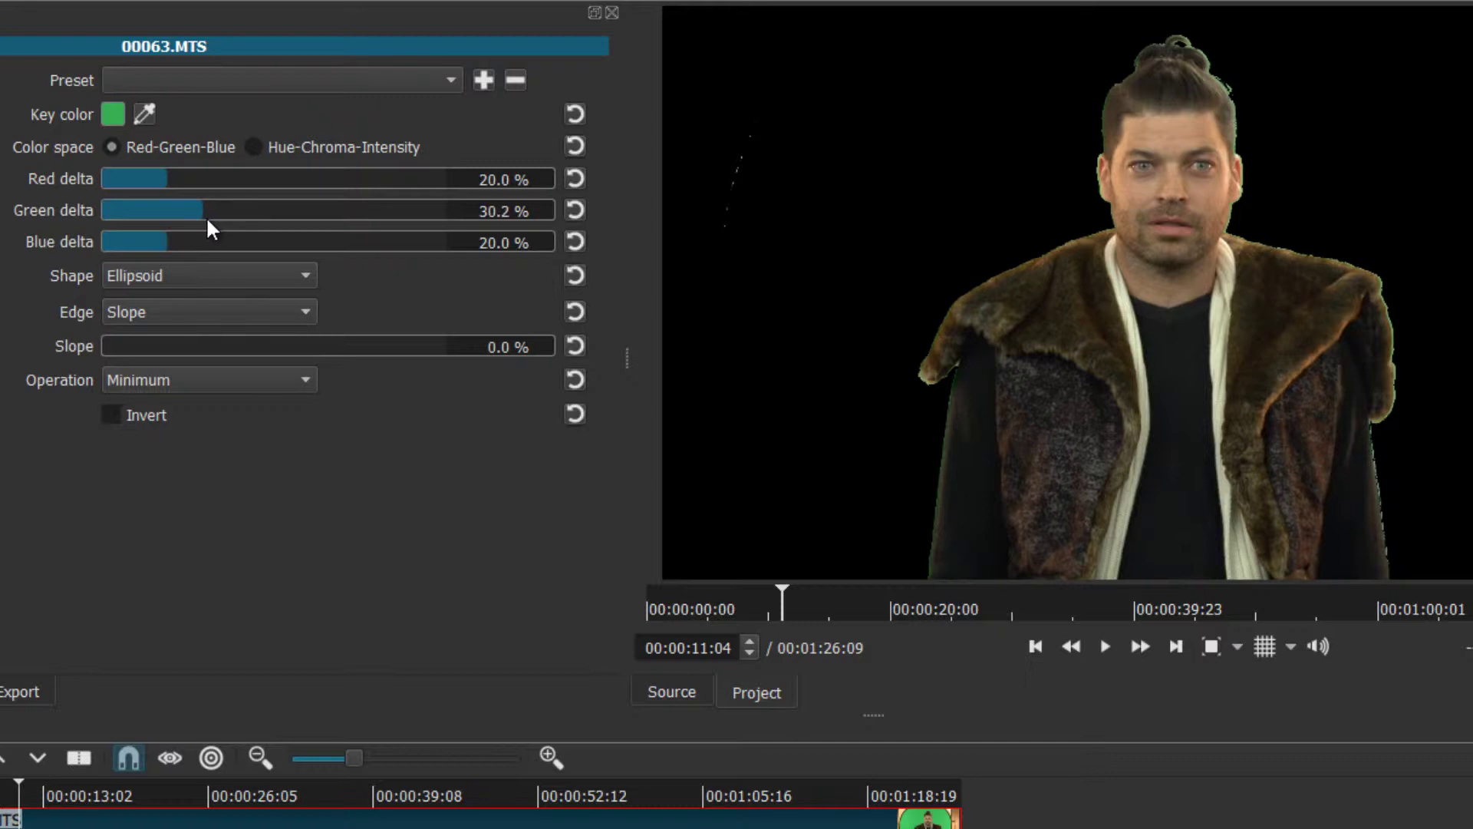
pyautogui.moveTo(208, 218); pyautogui.dragTo(203, 218)
pyautogui.moveTo(207, 218)
pyautogui.mouseDown()
pyautogui.moveTo(262, 218)
pyautogui.moveTo(213, 218)
pyautogui.mouseUp()
pyautogui.moveTo(213, 218); pyautogui.dragTo(211, 218)
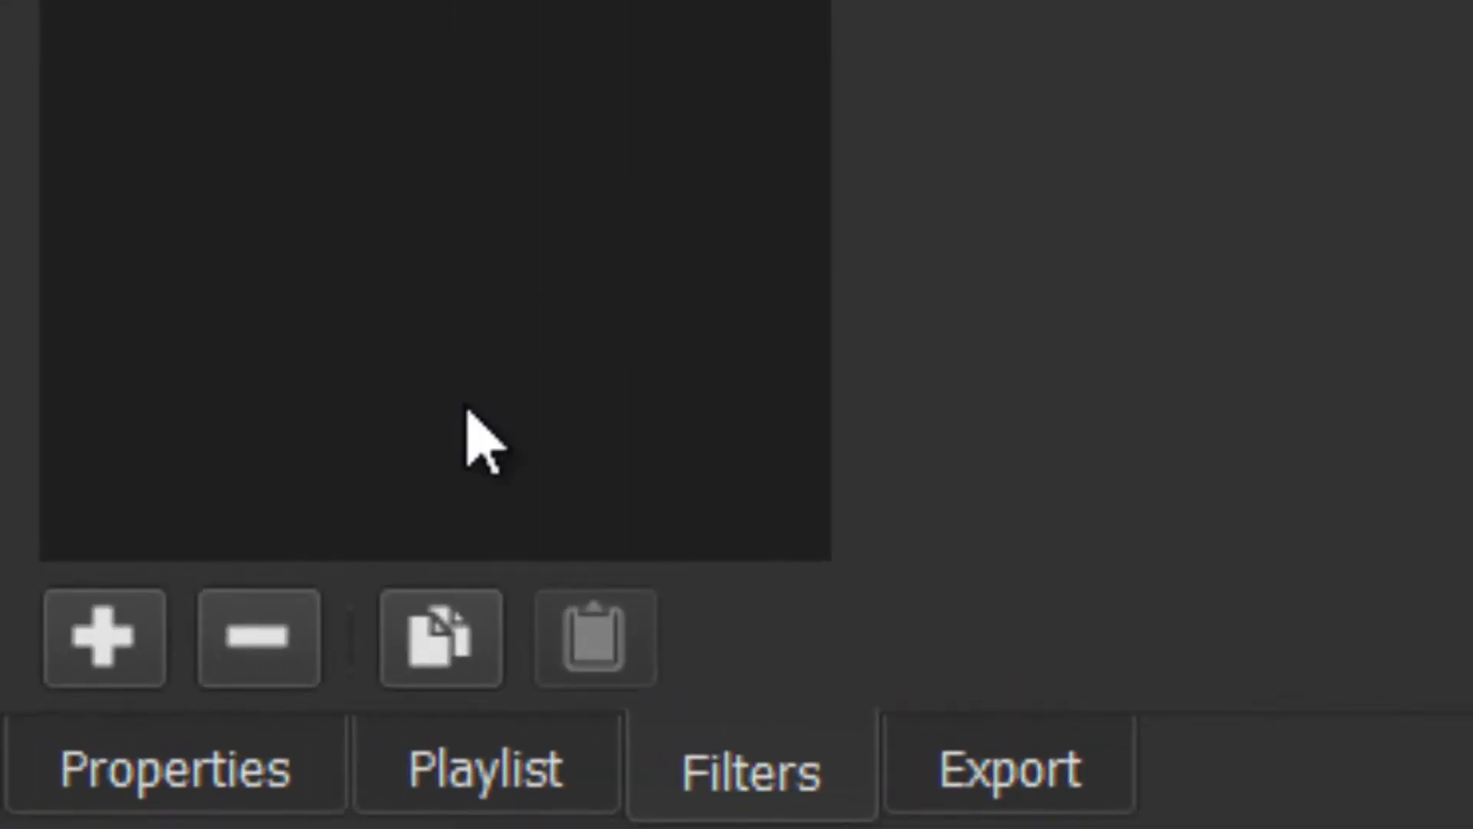
# Add Alpha Channel: Adjust in Shrink Soft mode at 91.3%, and narrow the filter panel for a wider preview.
pyautogui.click(106, 645)
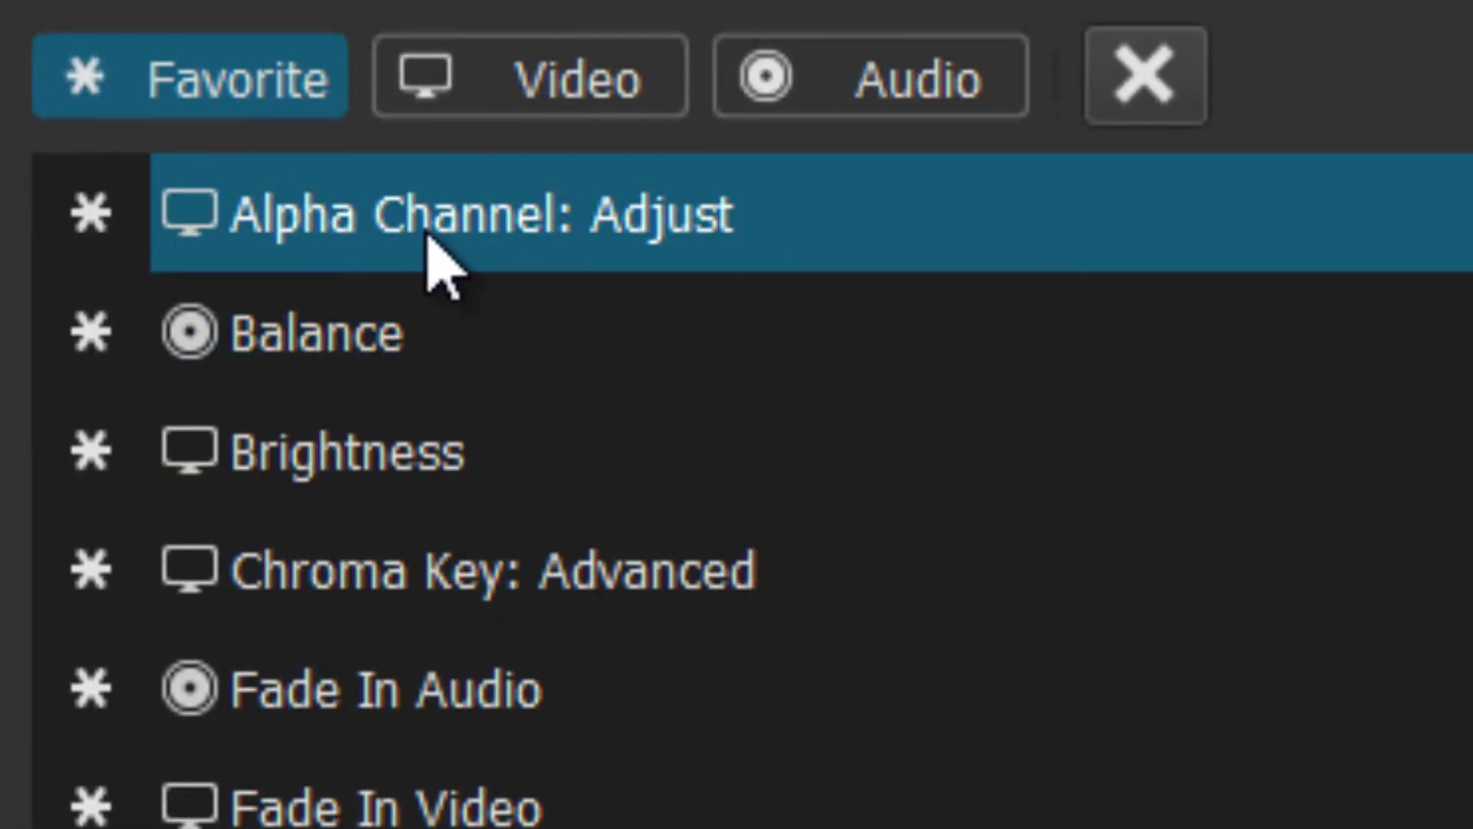
pyautogui.click(430, 238)
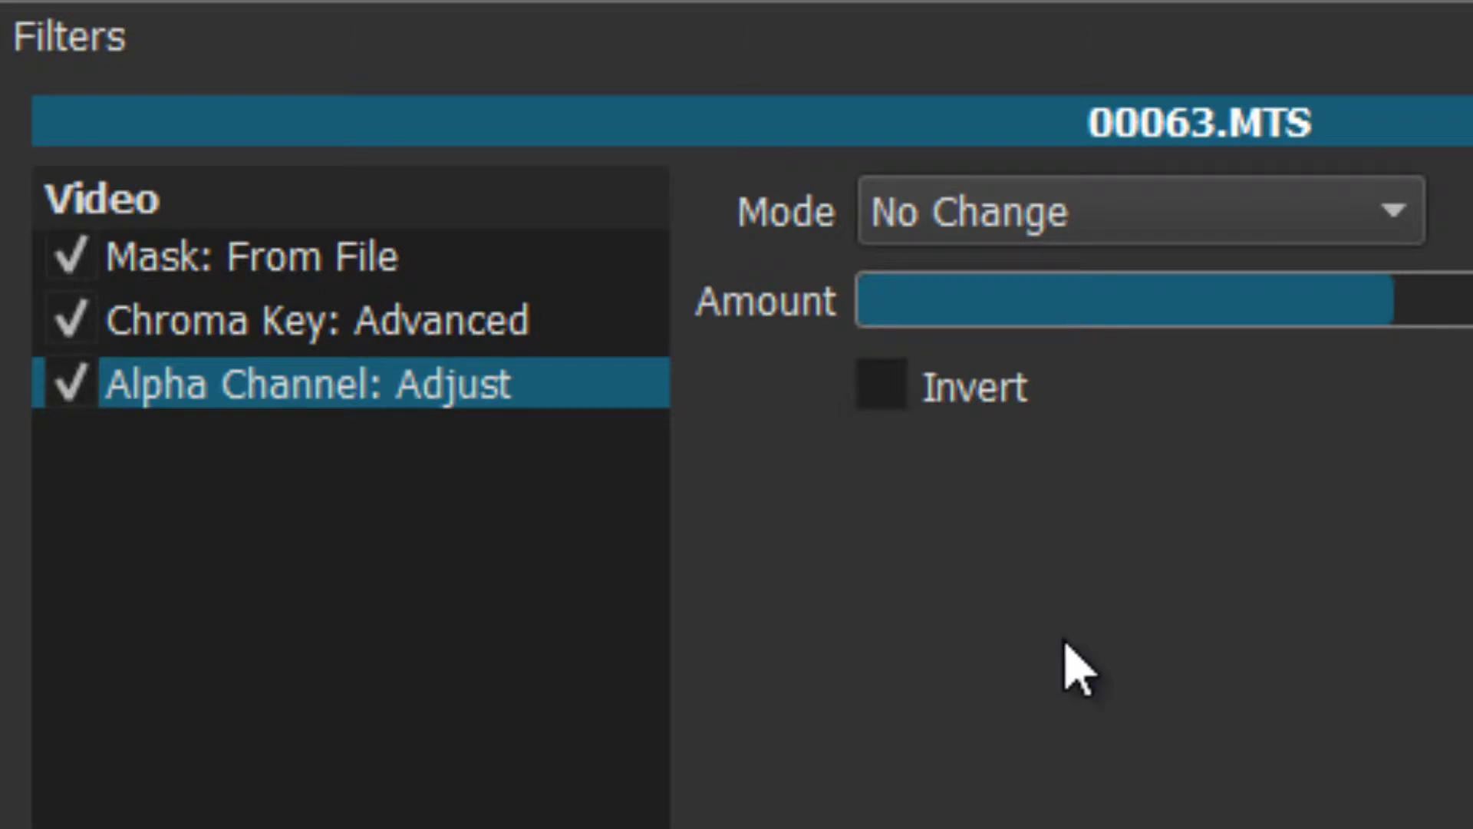
pyautogui.click(1181, 228)
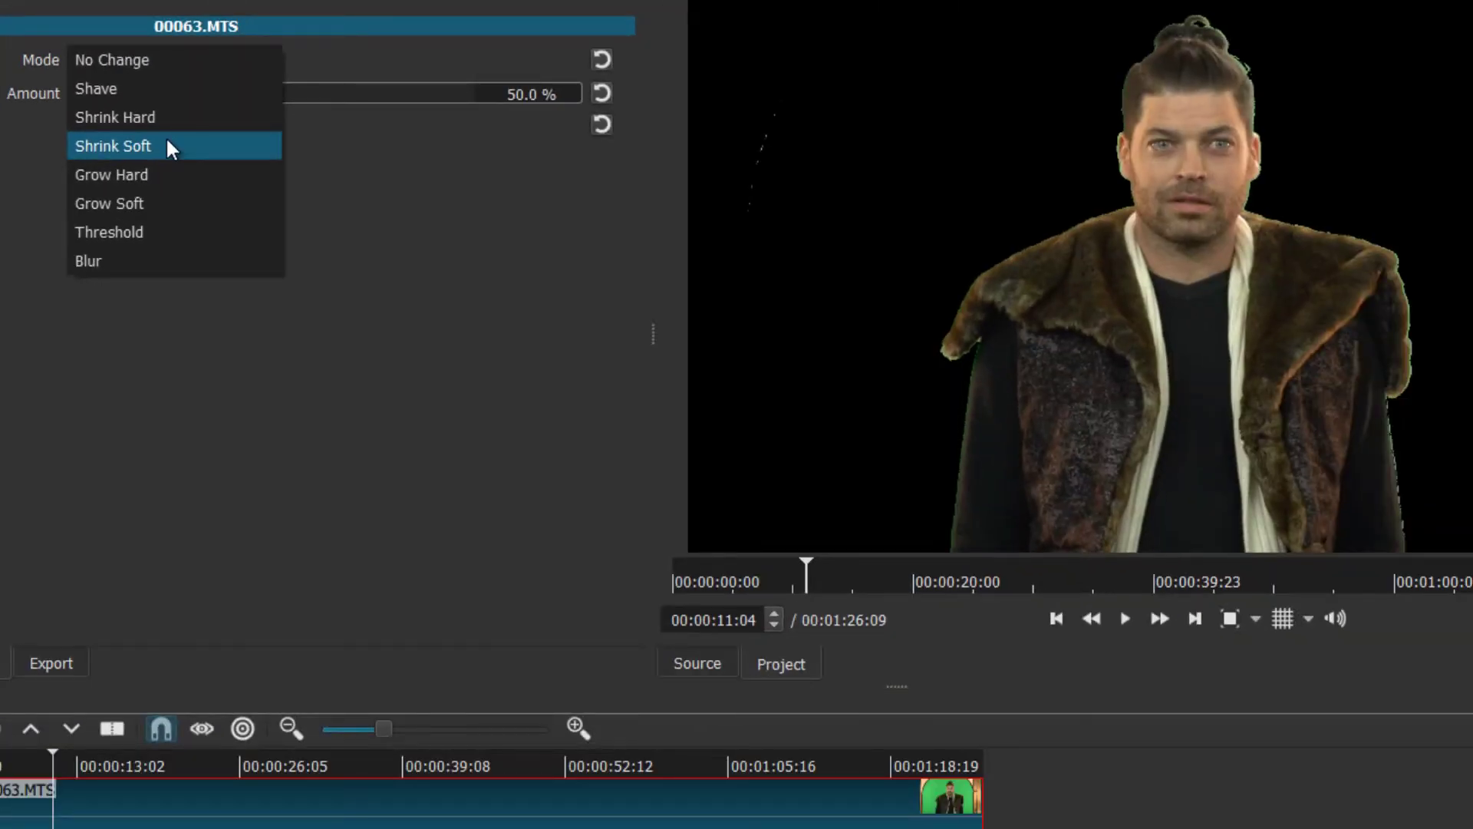
pyautogui.click(168, 142)
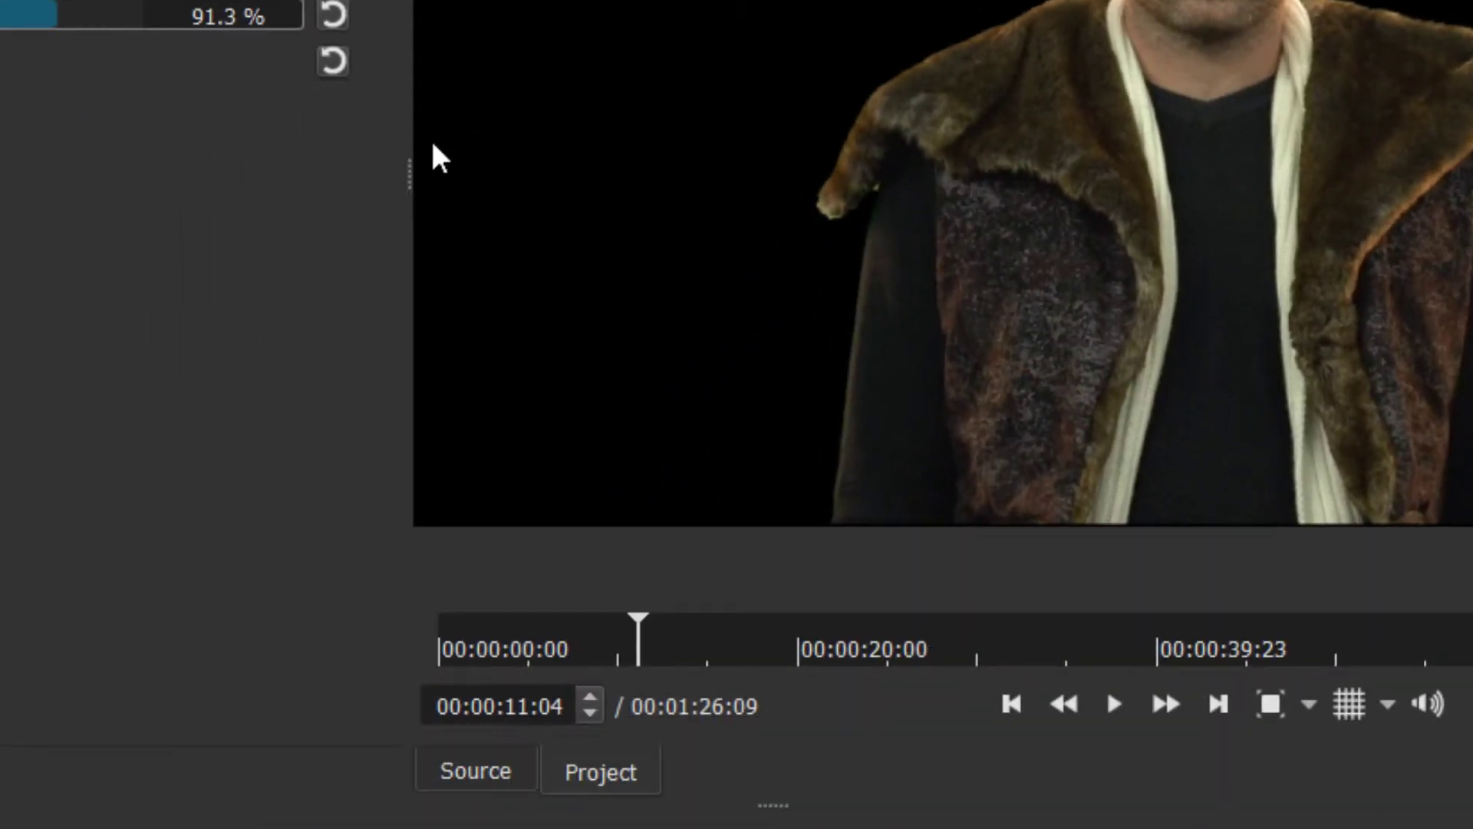
pyautogui.moveTo(407, 165); pyautogui.dragTo(0, 221)
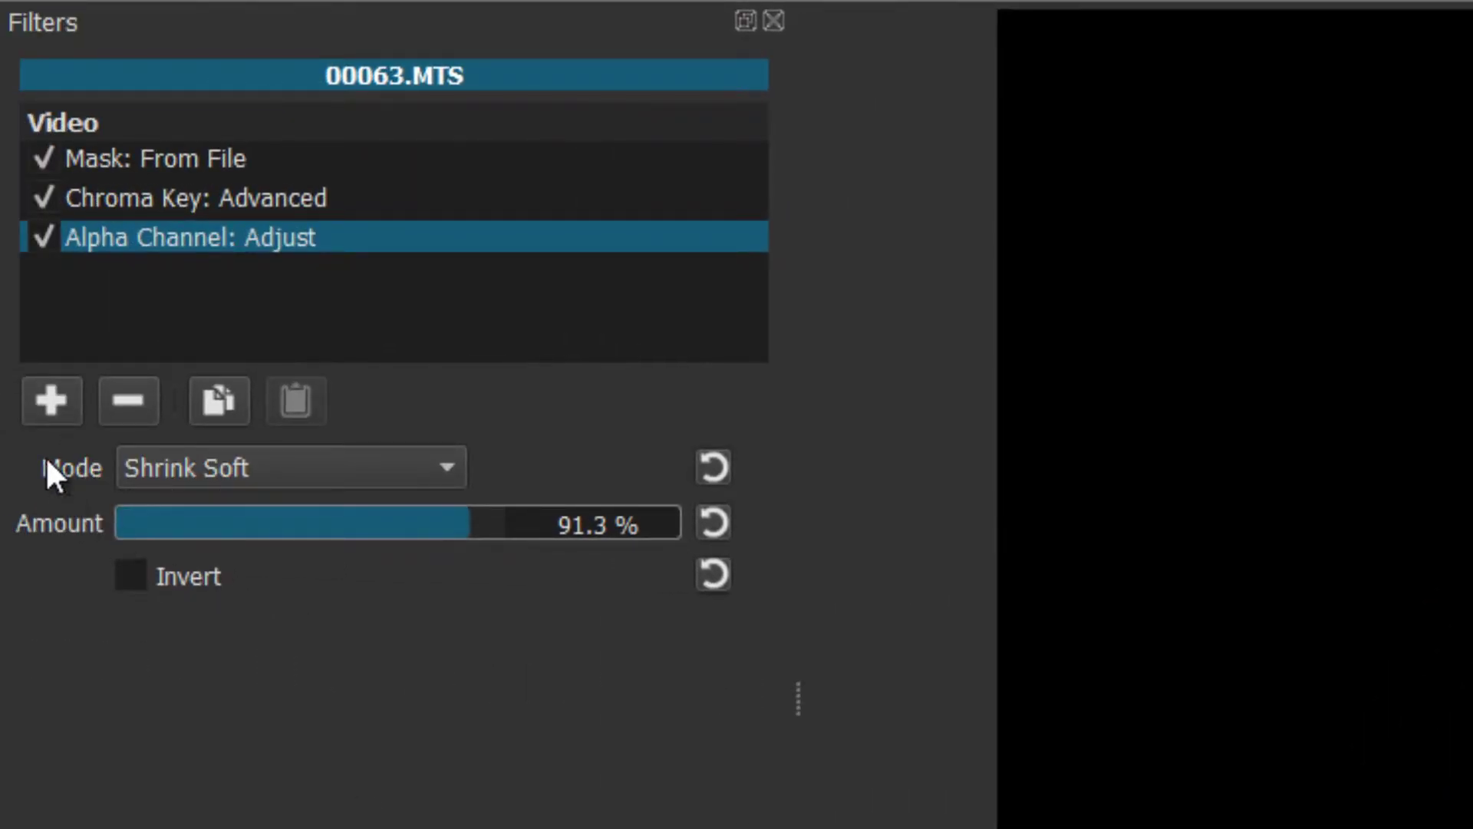
# Add a second Alpha Channel: Adjust filter in Blur mode with Amount at about 96%.
pyautogui.click(38, 411)
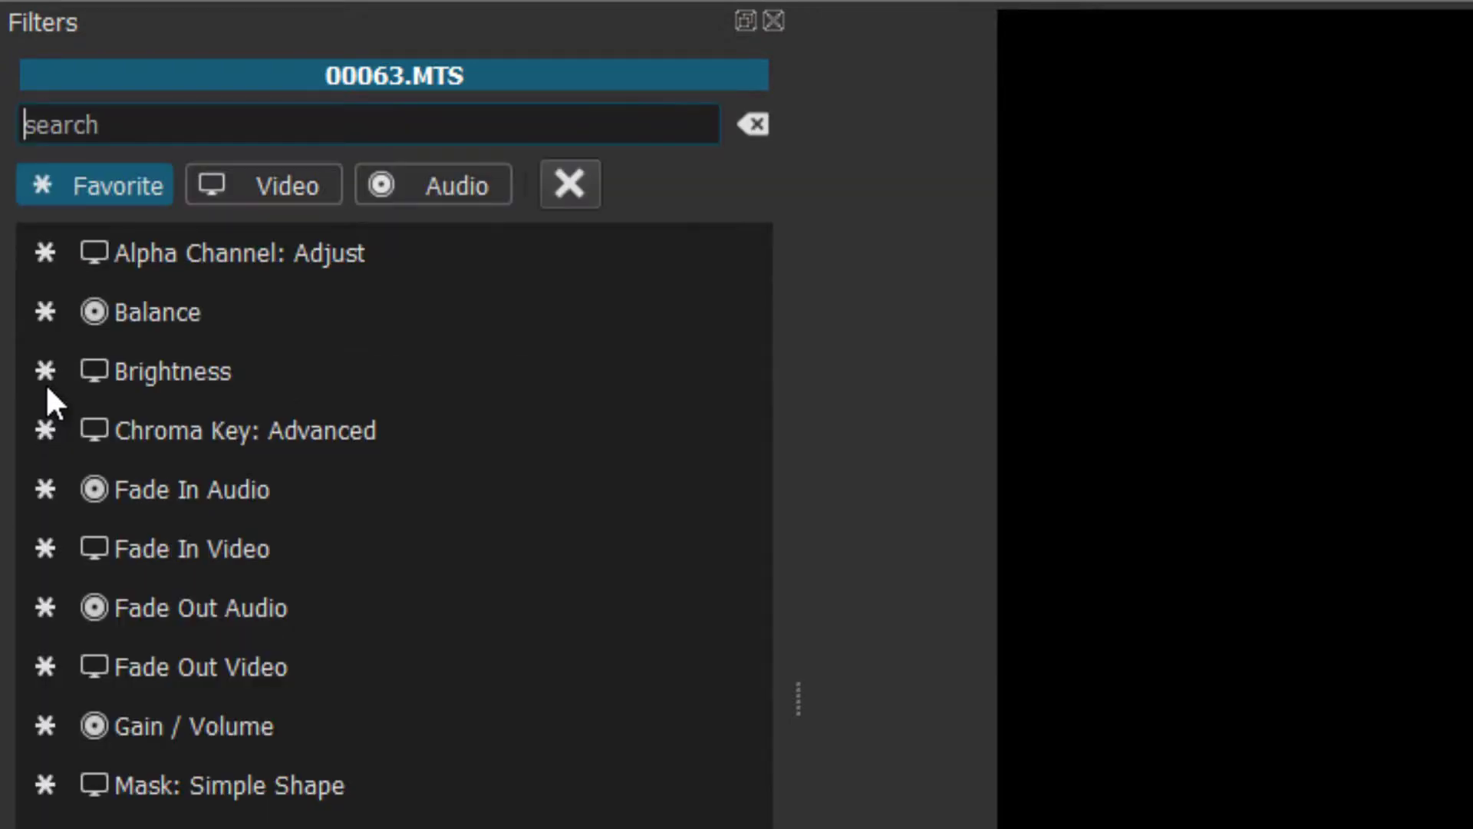
pyautogui.click(132, 255)
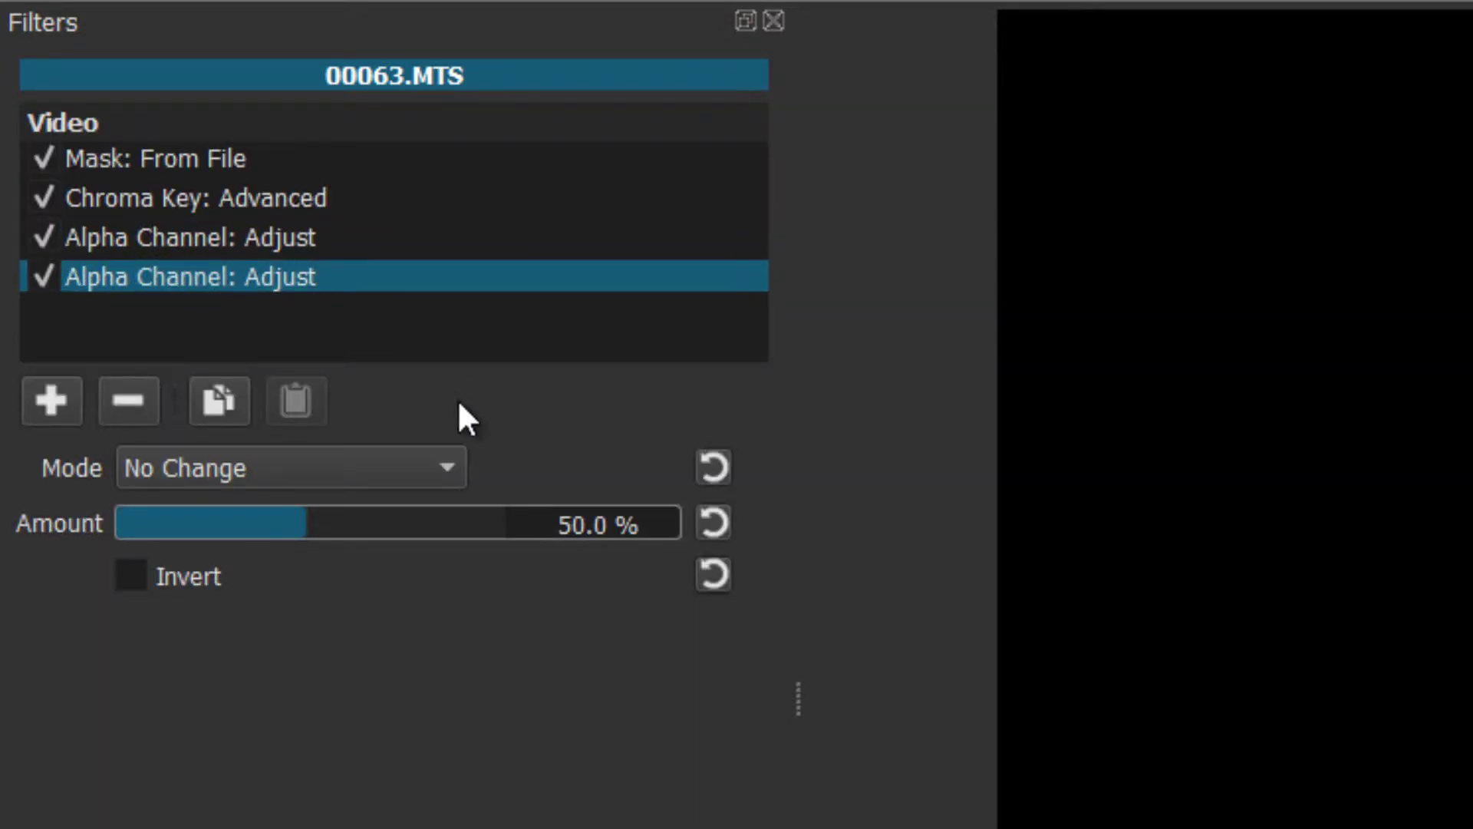
pyautogui.click(439, 467)
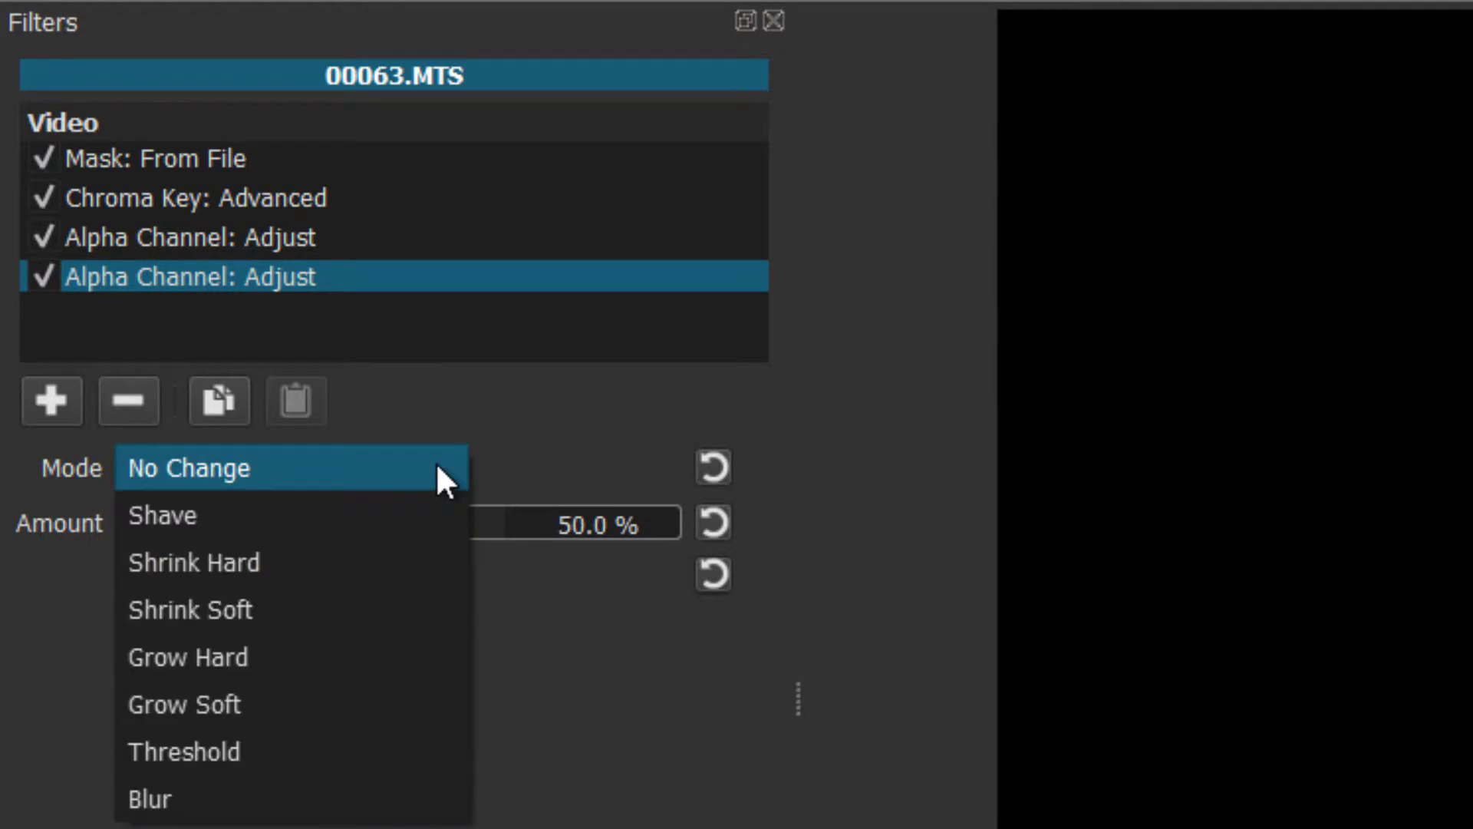
pyautogui.click(250, 798)
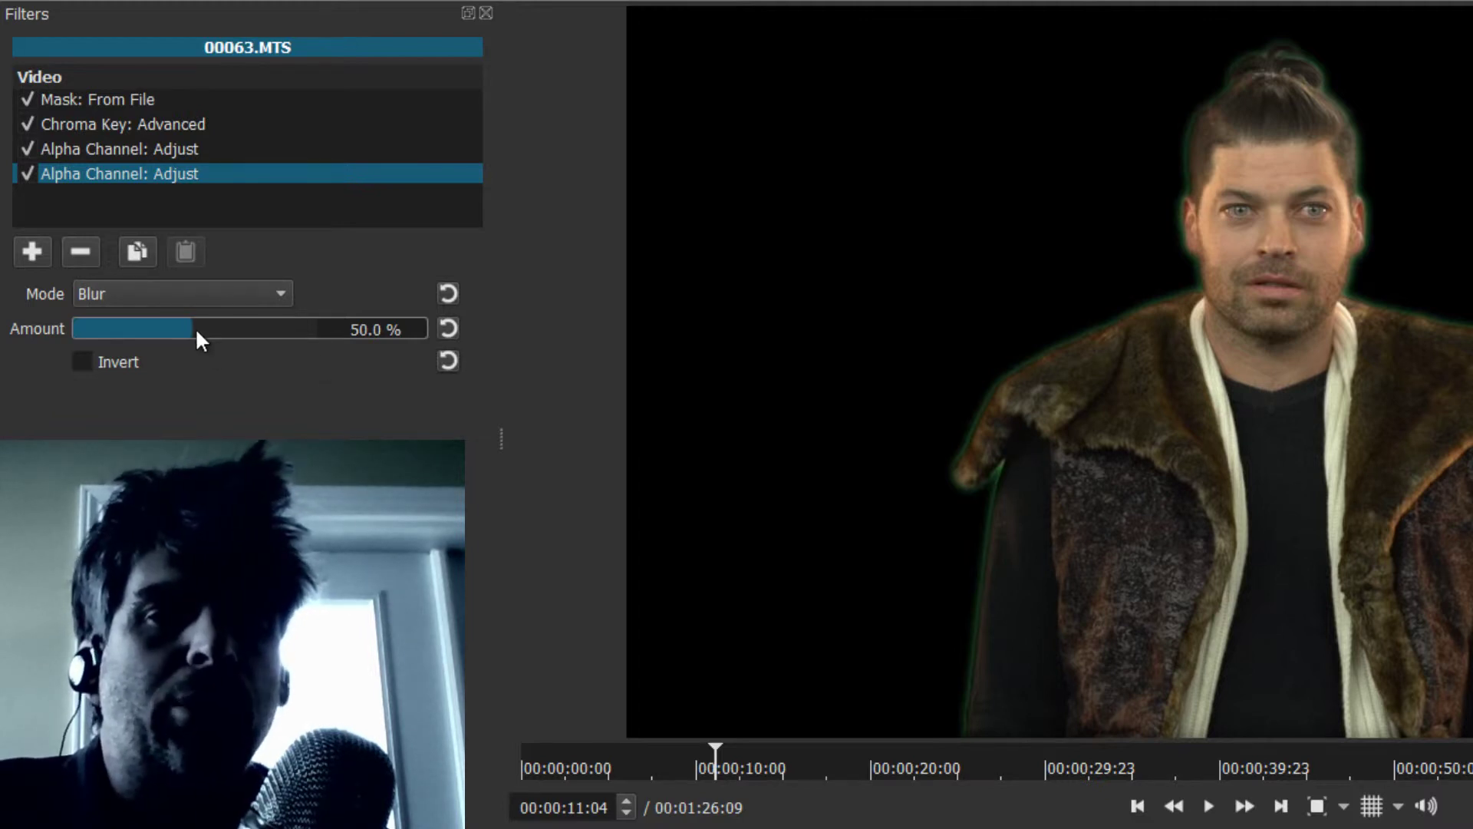
pyautogui.moveTo(230, 328); pyautogui.dragTo(312, 339)
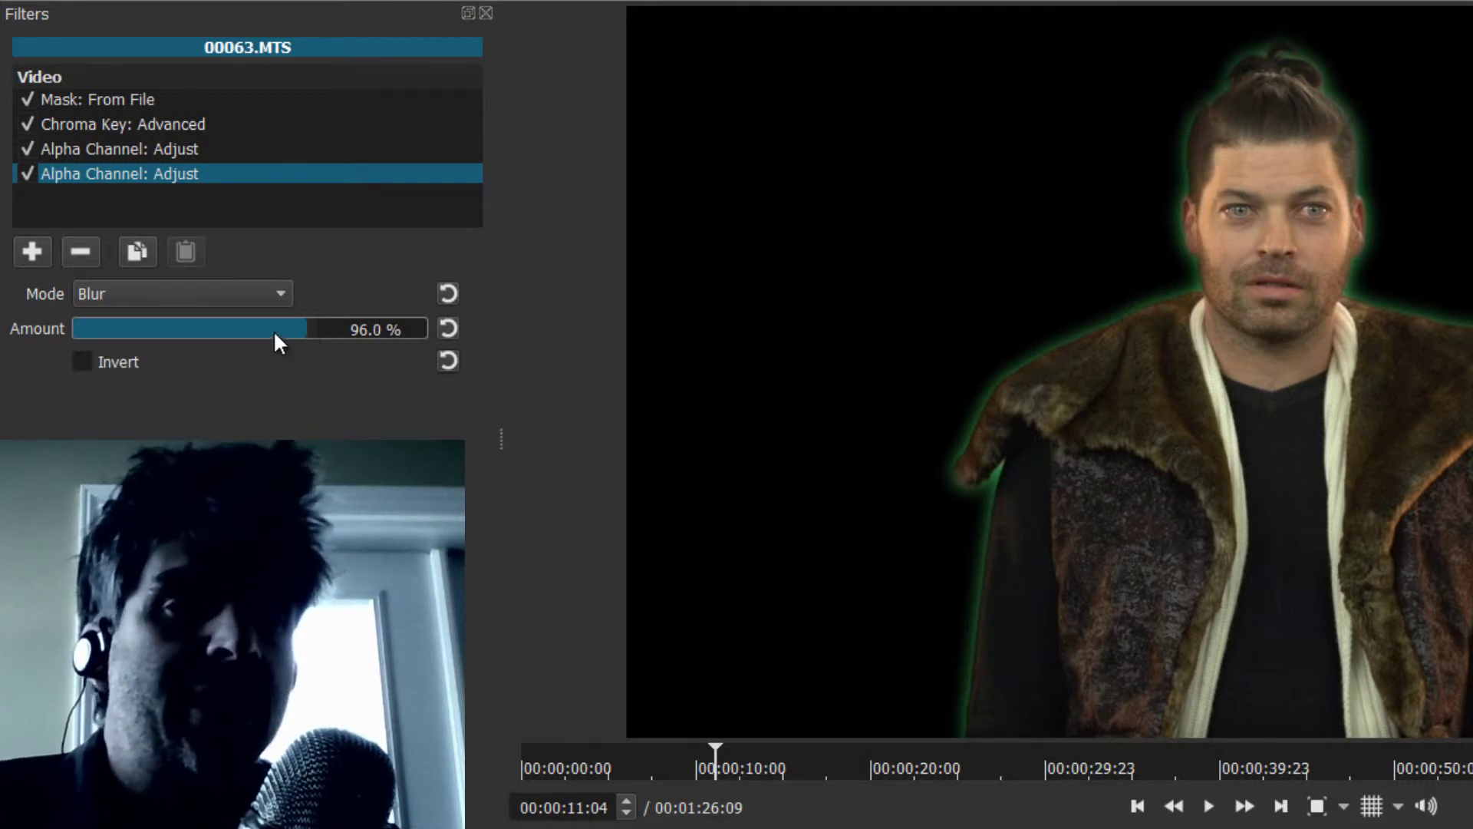
# Search the filters for 'key' and add Key Spill: Advanced to the clip.
pyautogui.click(20, 250)
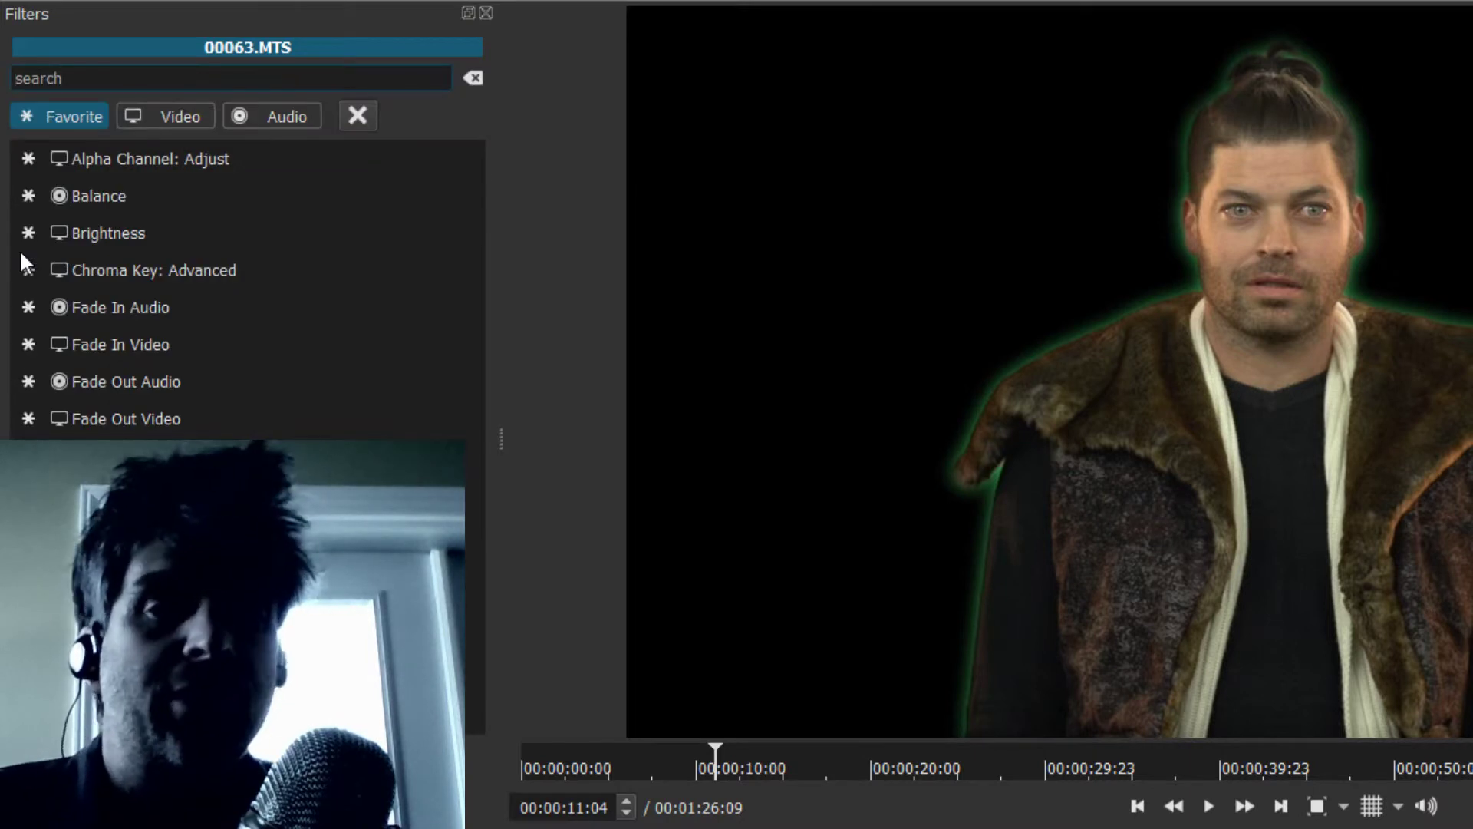
pyautogui.write('key')
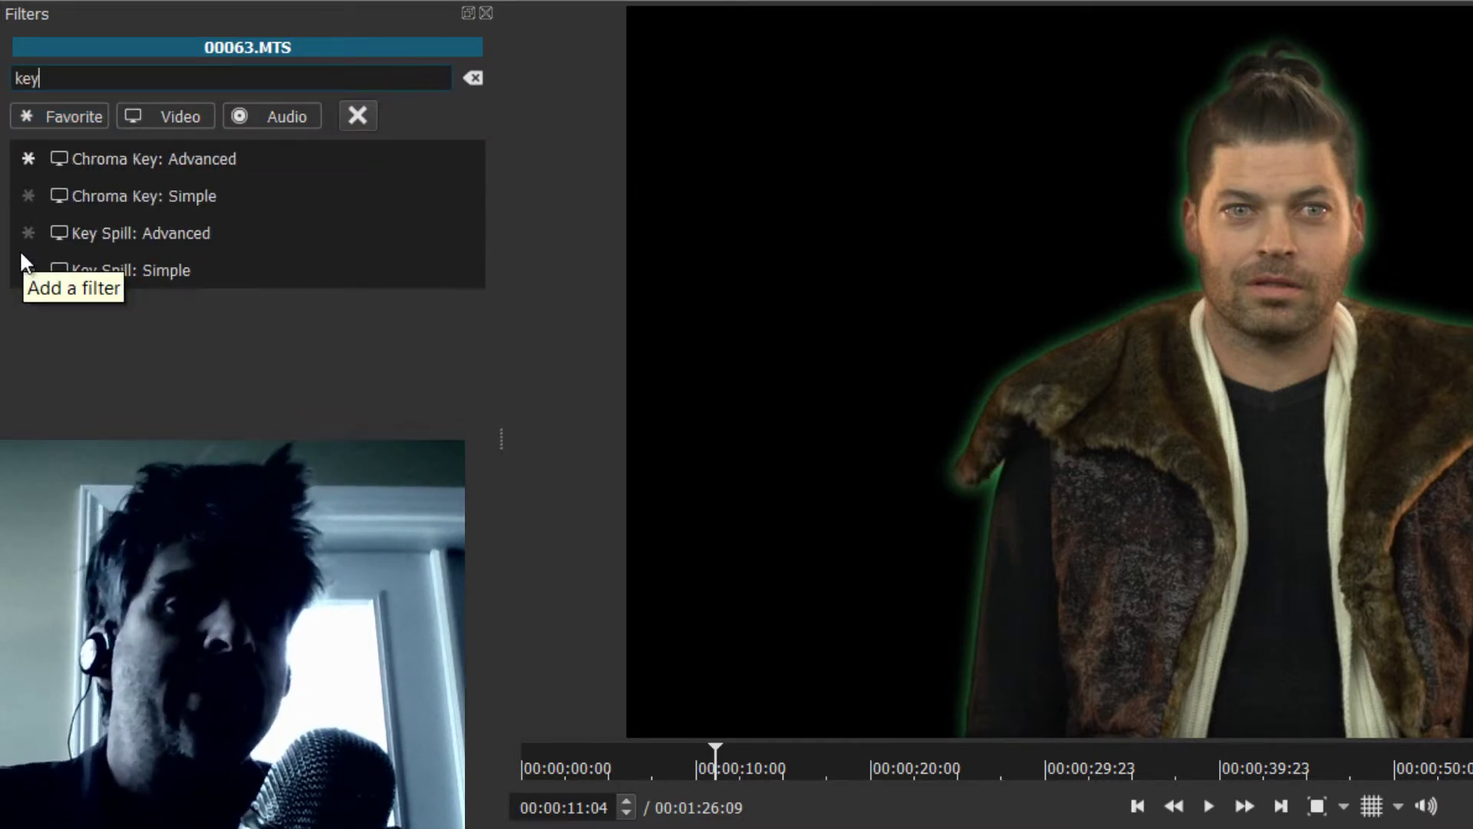
pyautogui.click(114, 239)
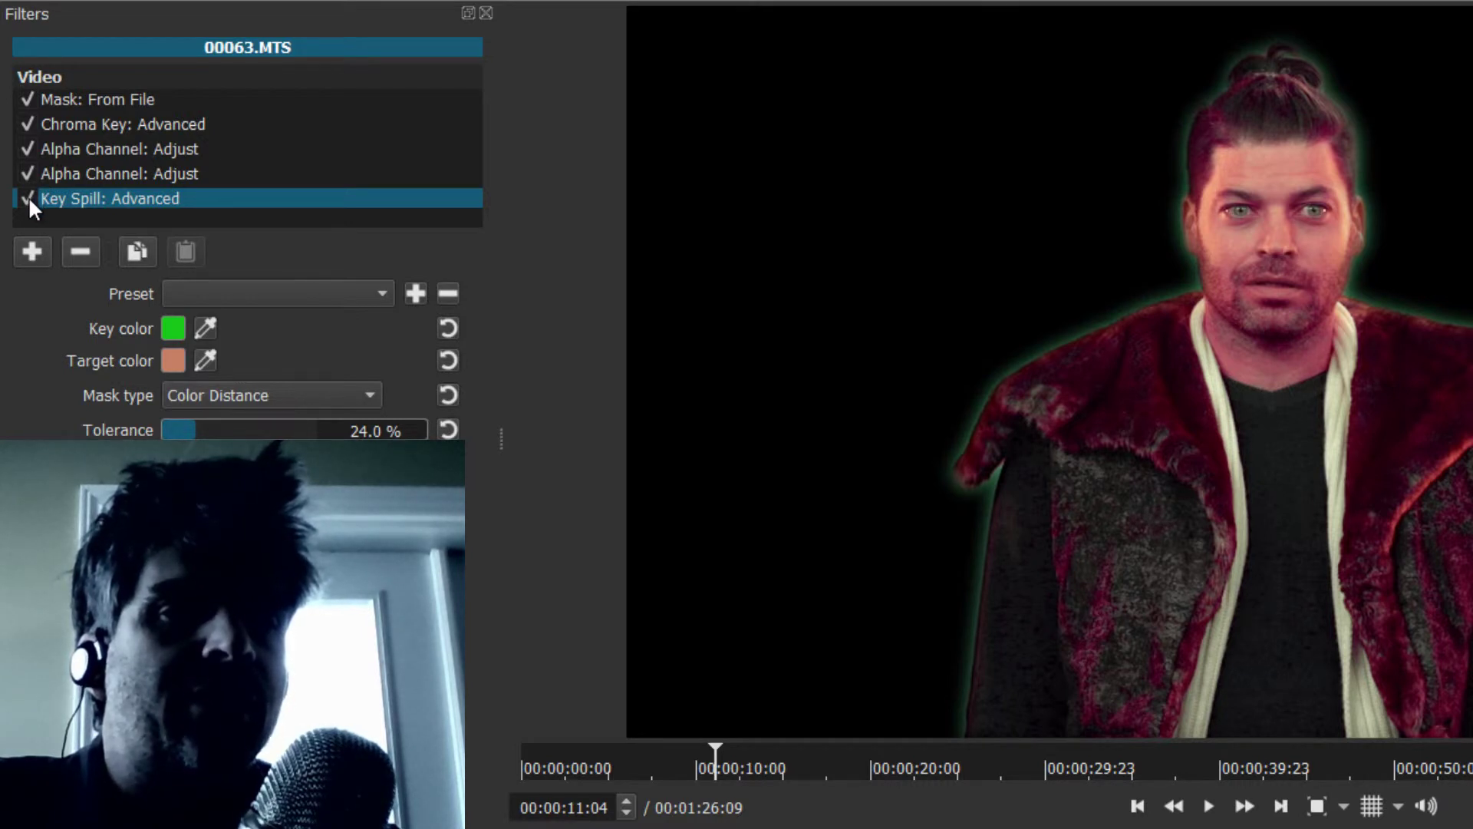
# With Chroma Key off, sample the screen green as key colour and the skin tone as target colour.
pyautogui.click(25, 118)
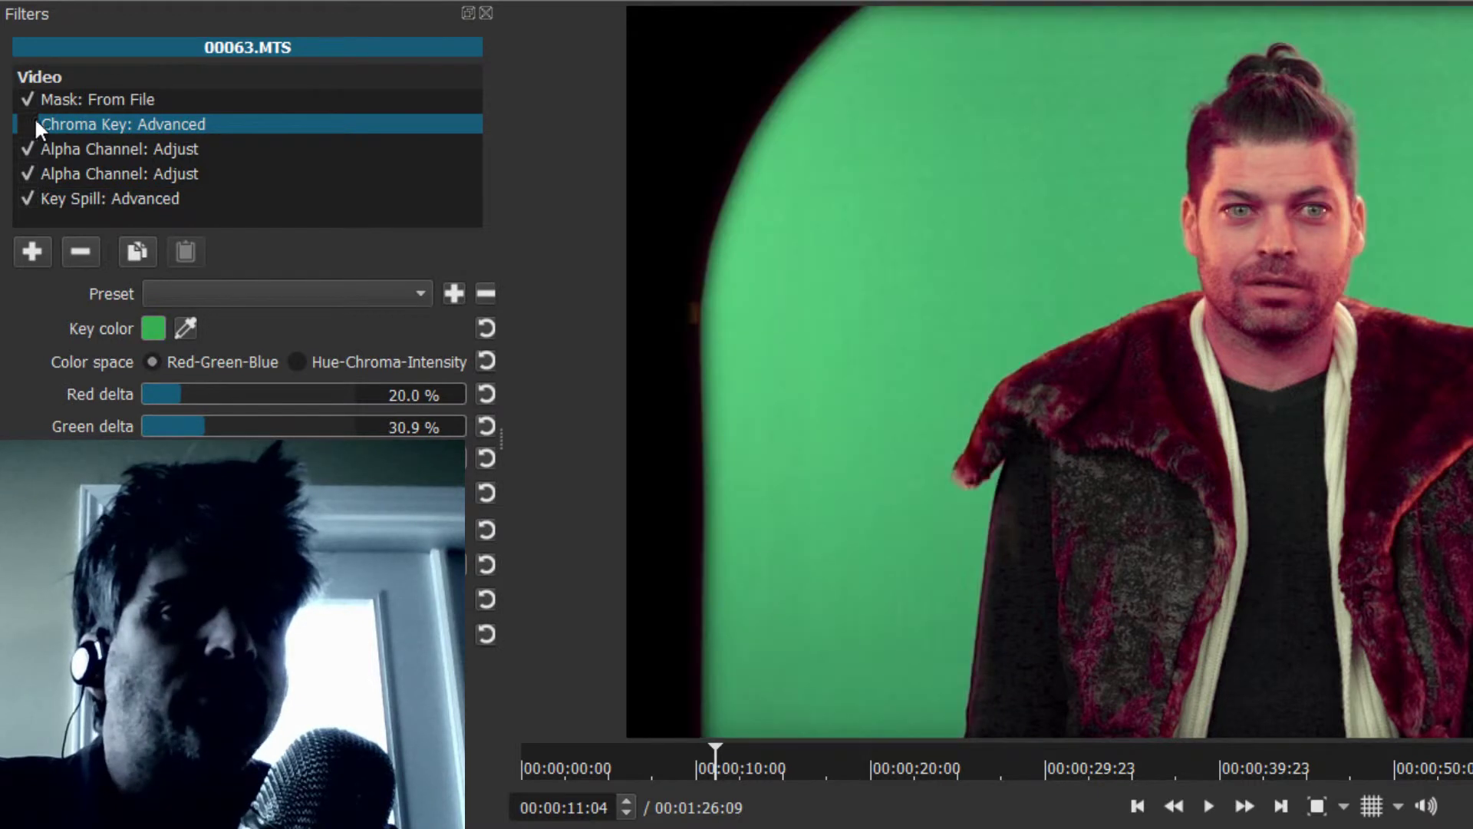
pyautogui.click(67, 200)
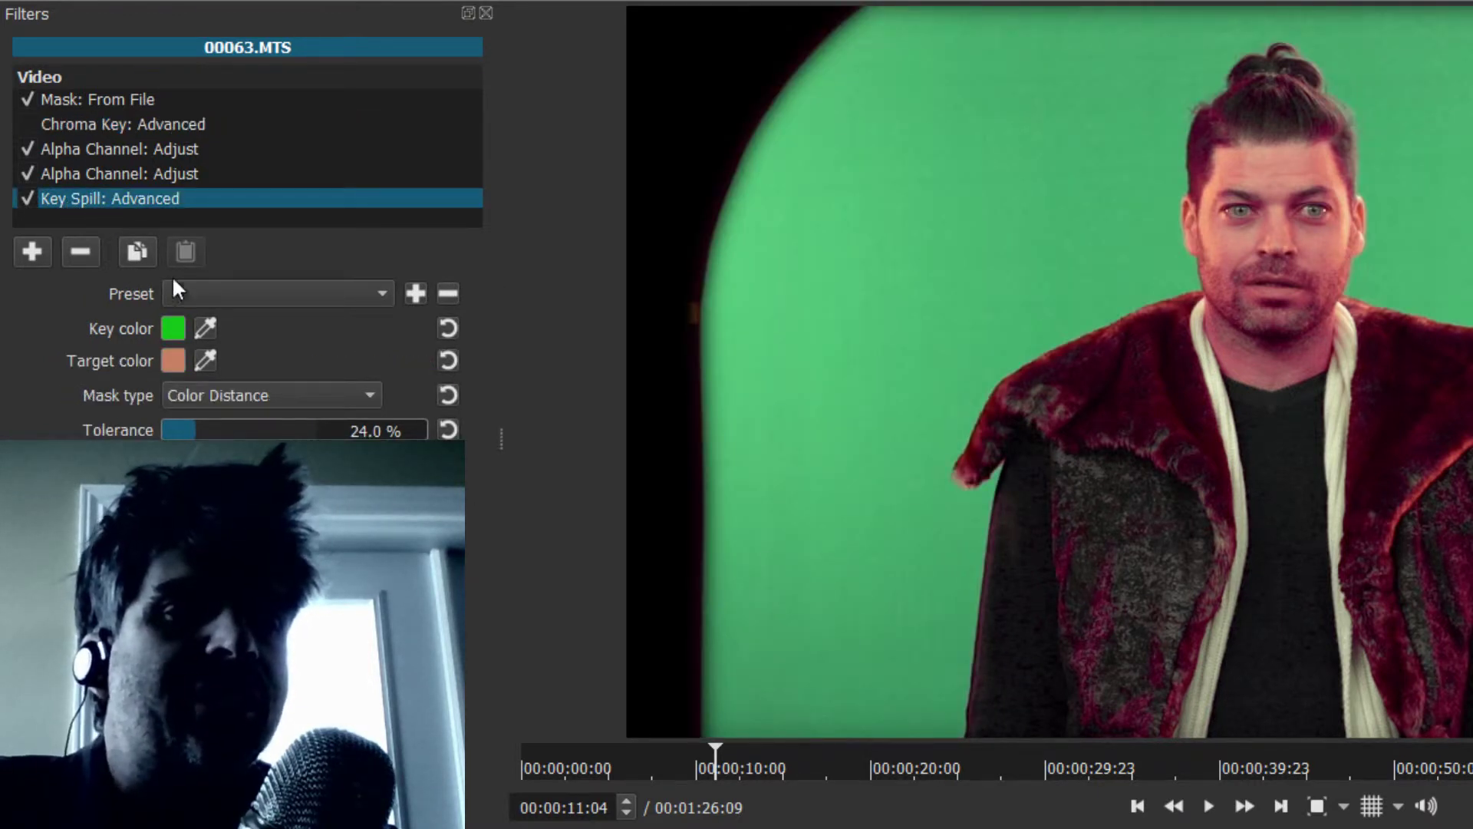
pyautogui.click(211, 327)
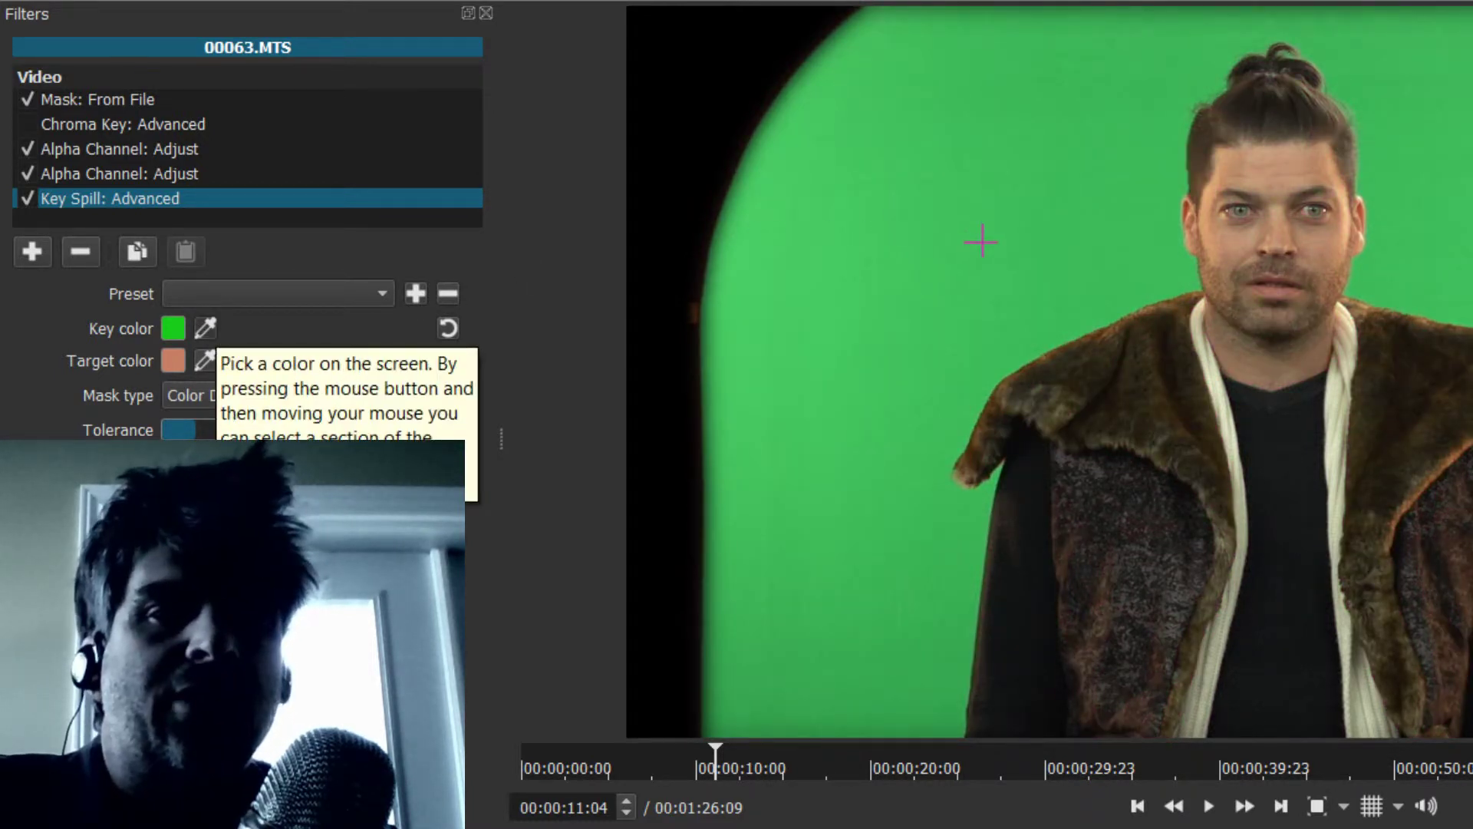
pyautogui.click(972, 263)
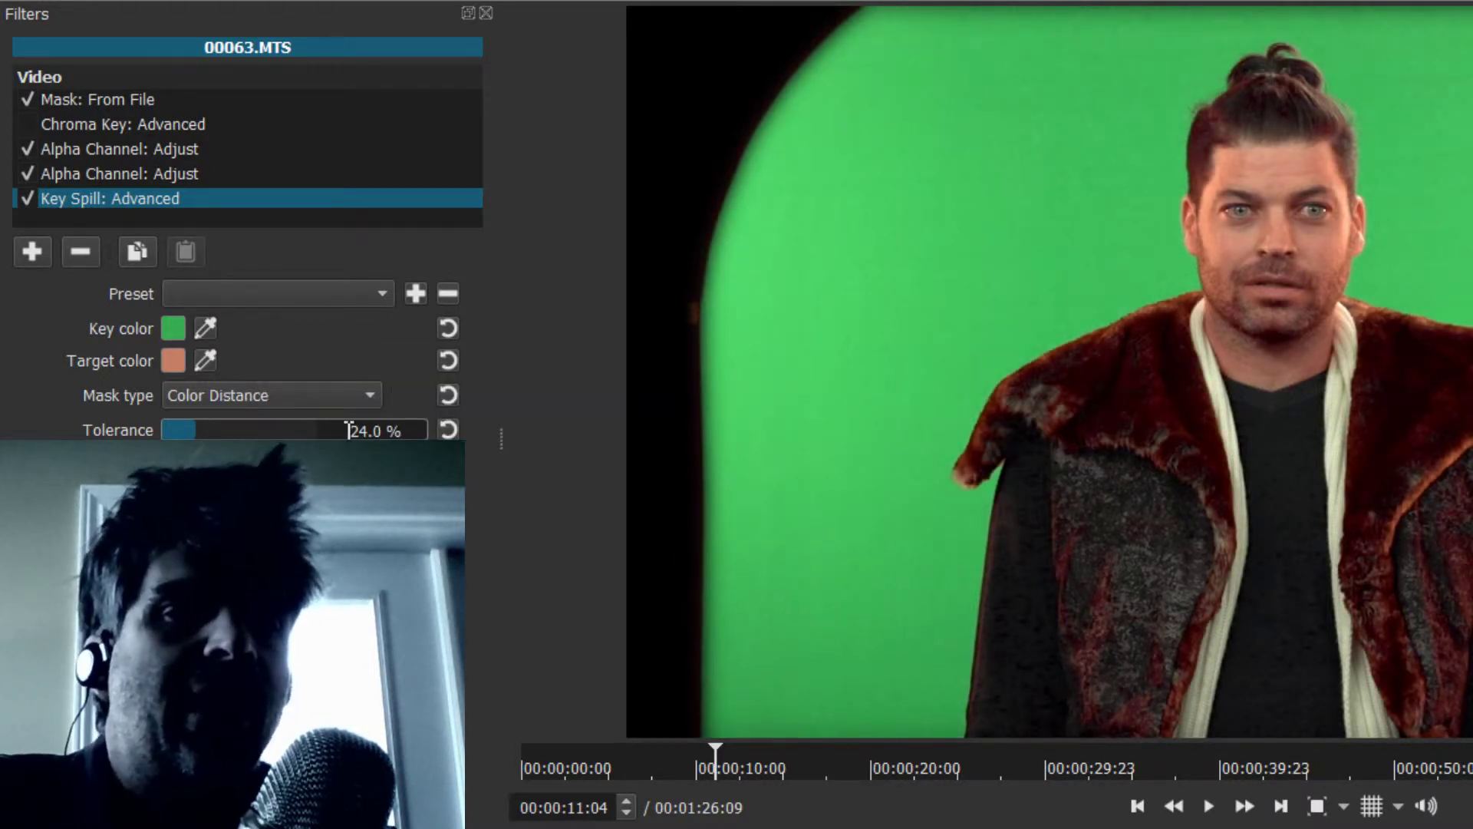
pyautogui.click(207, 360)
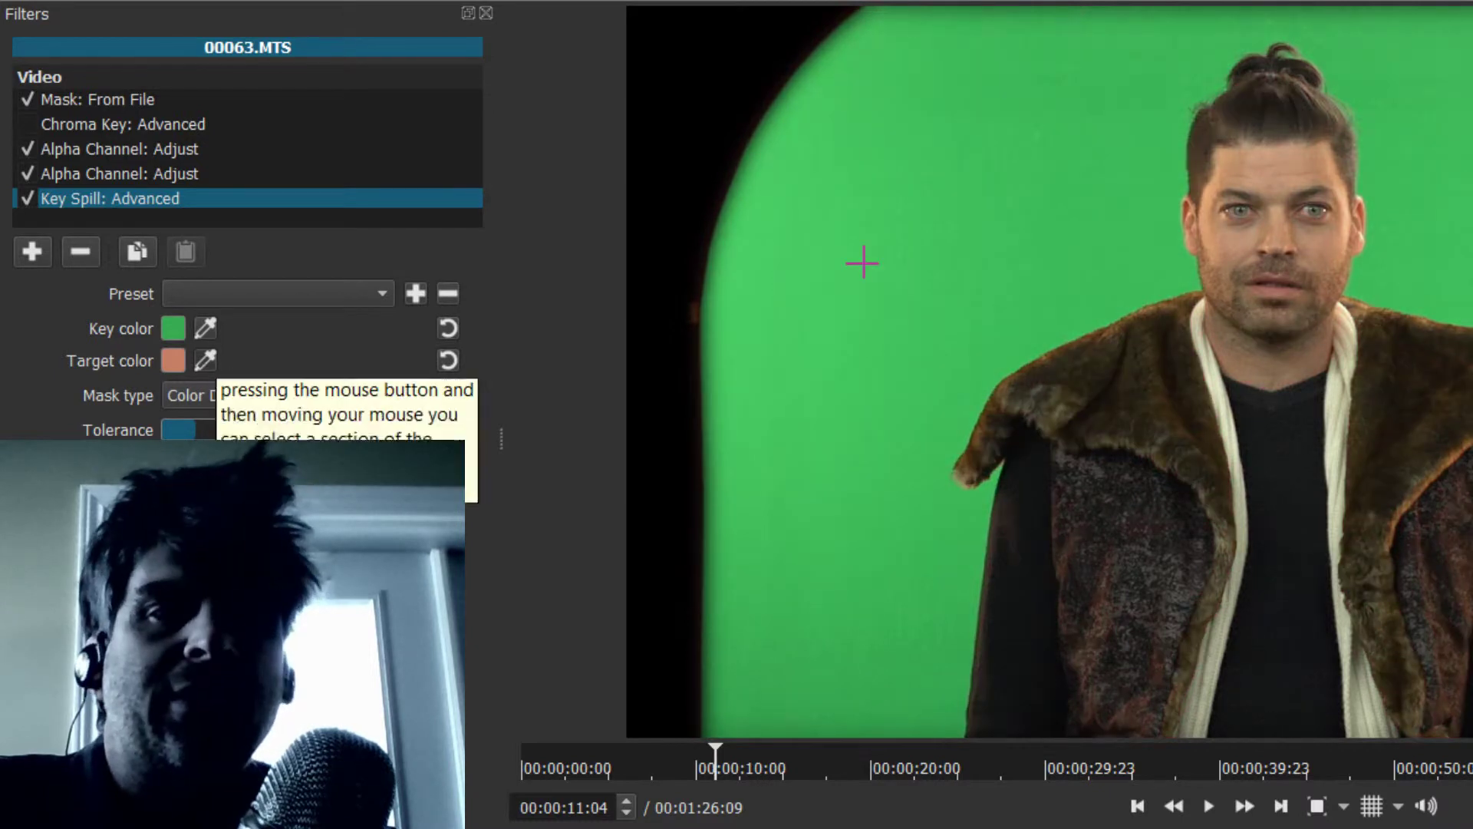
pyautogui.click(1247, 173)
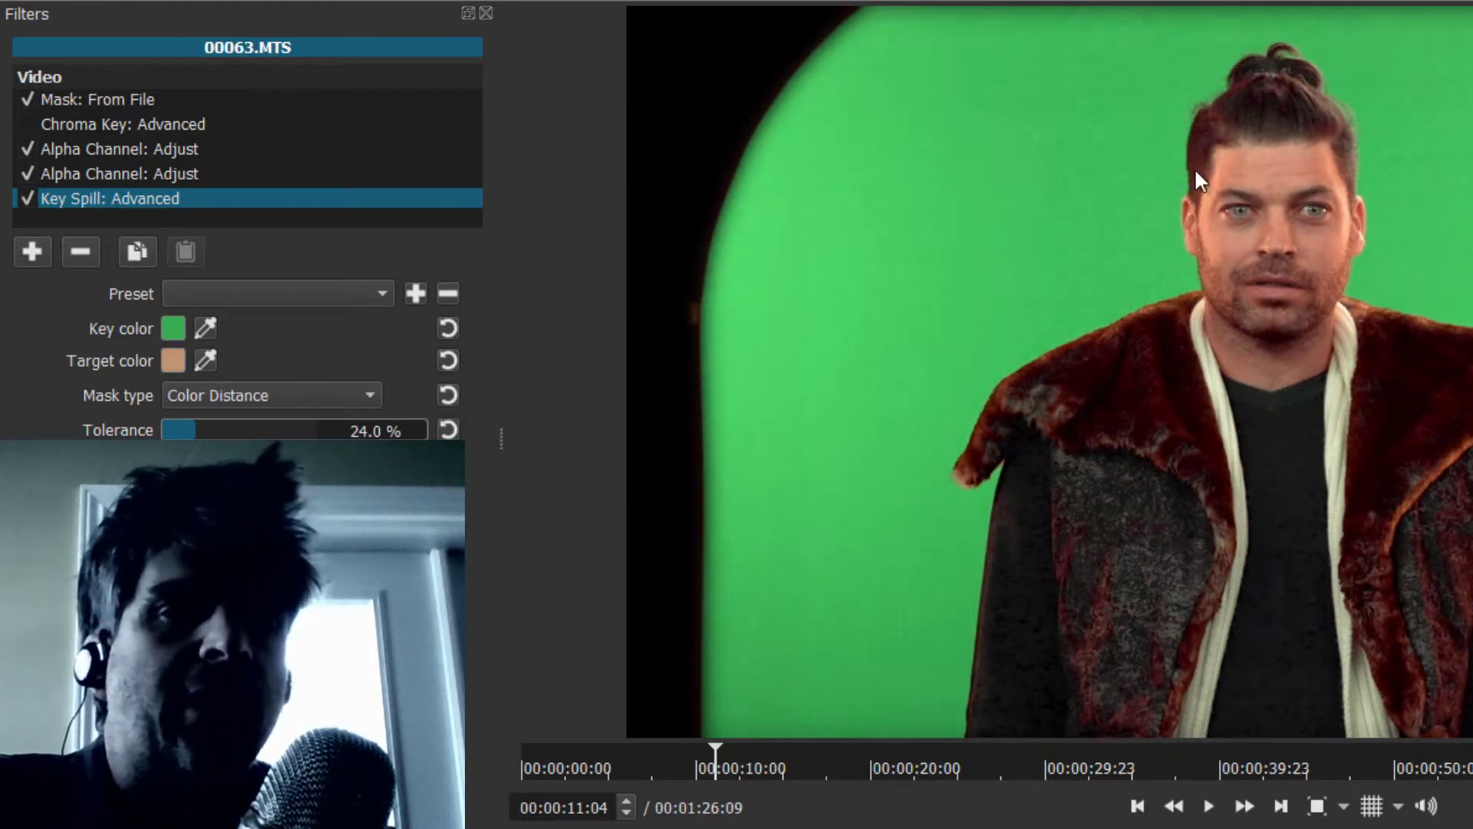
# Re-enable Chroma Key and lower the Key Spill hue gate to 16.3%.
pyautogui.click(29, 122)
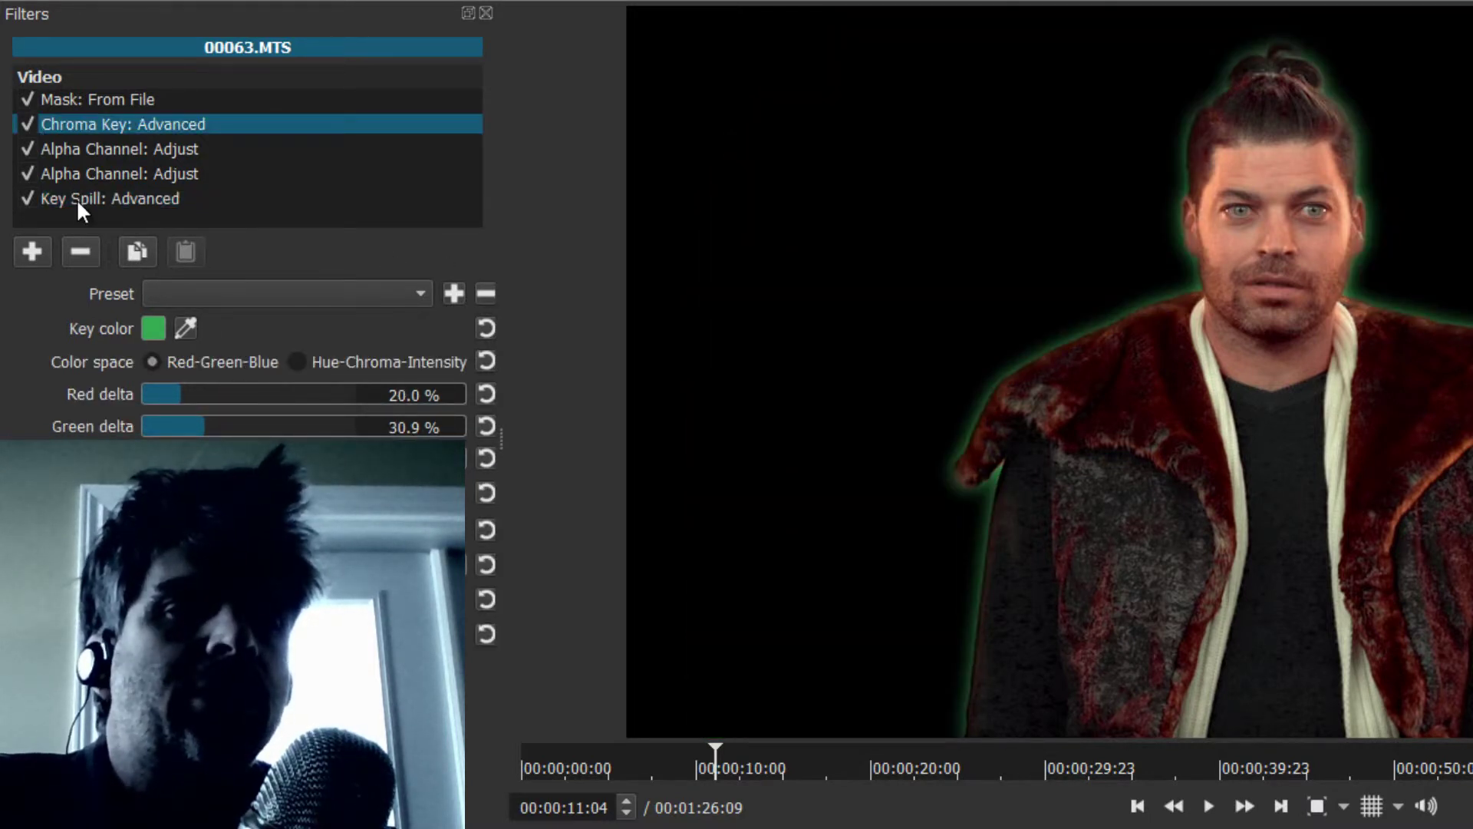
pyautogui.click(78, 201)
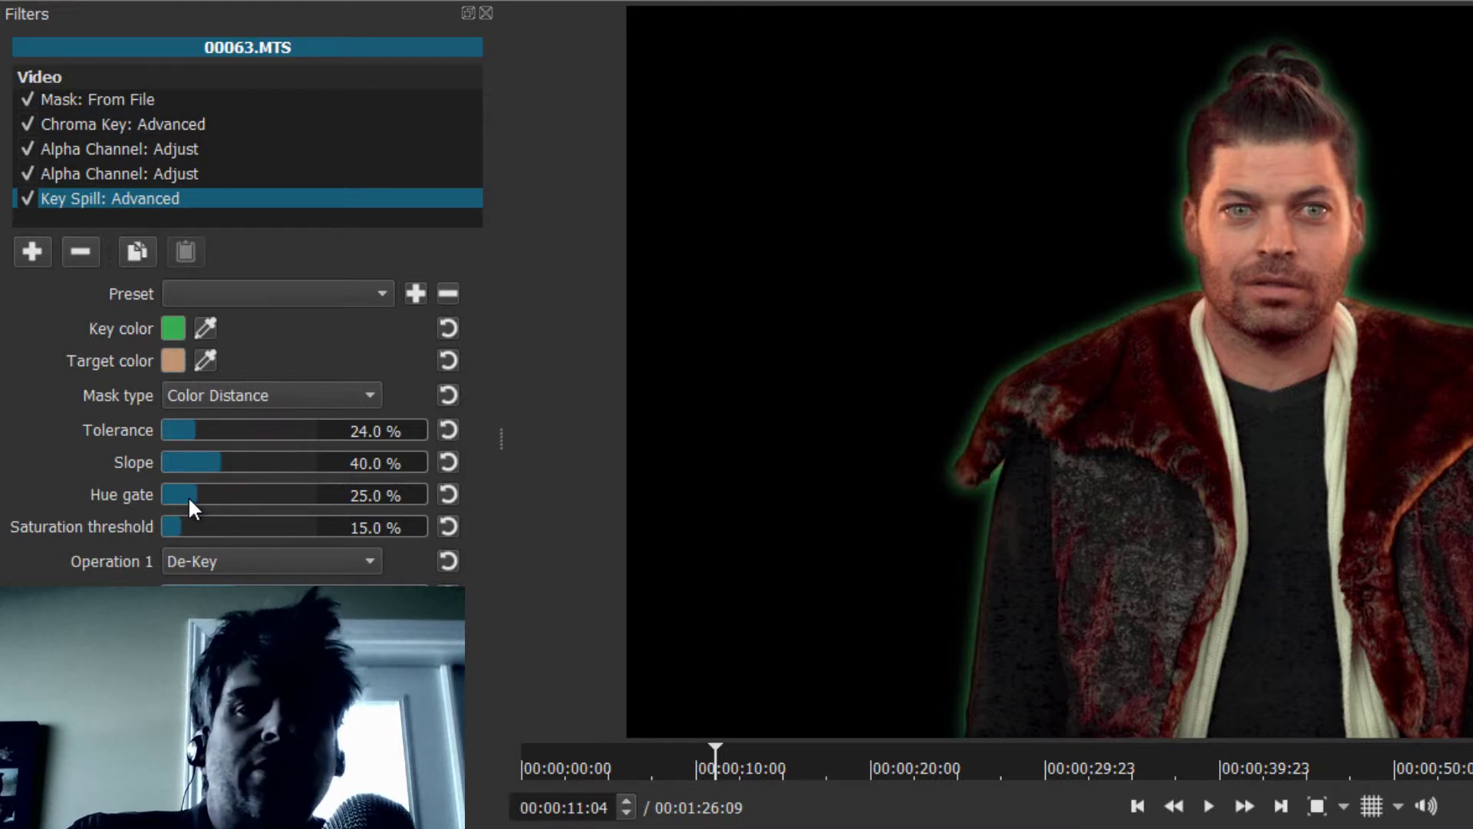
pyautogui.click(187, 495)
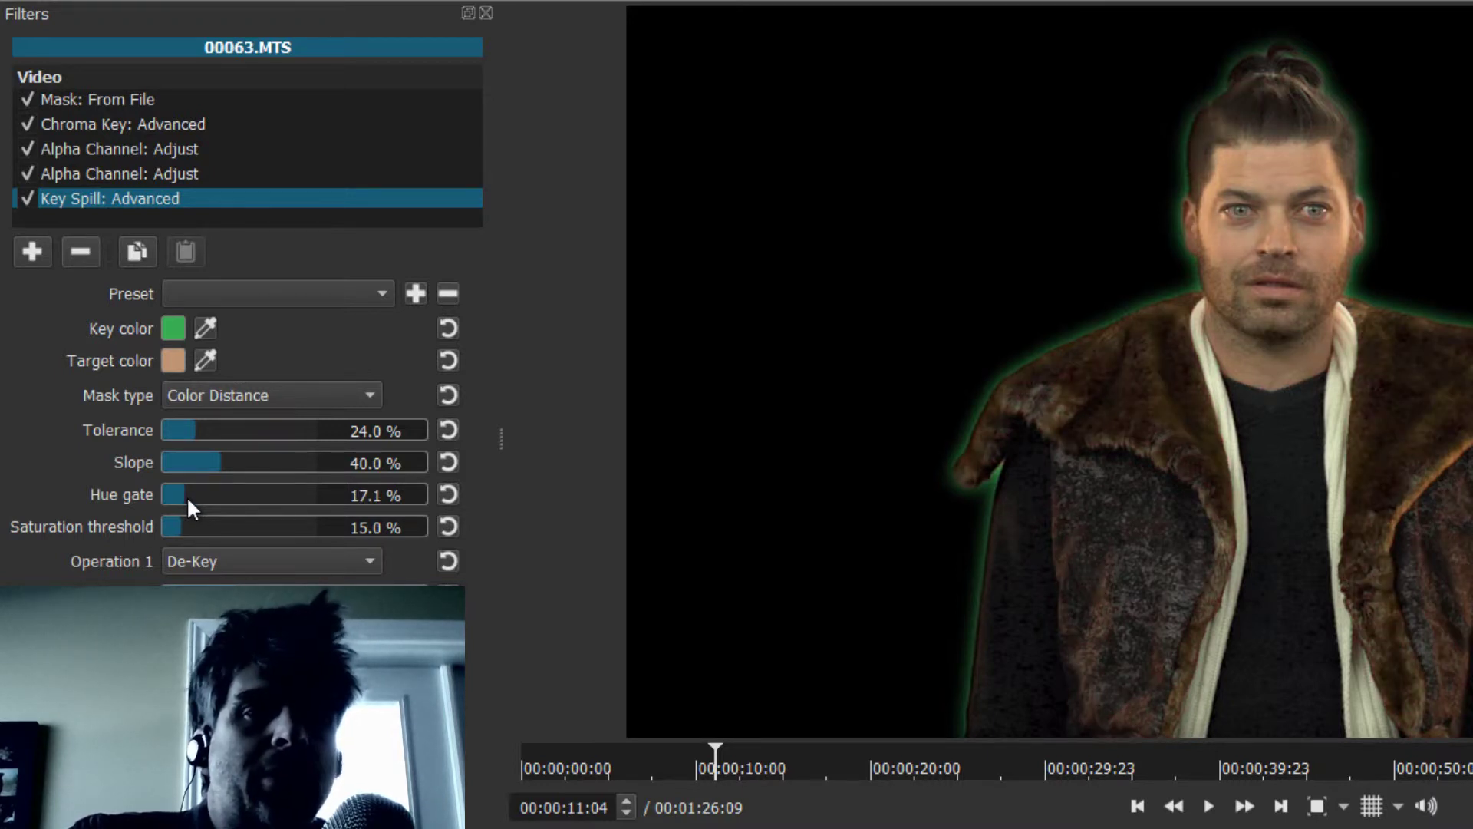
pyautogui.click(187, 496)
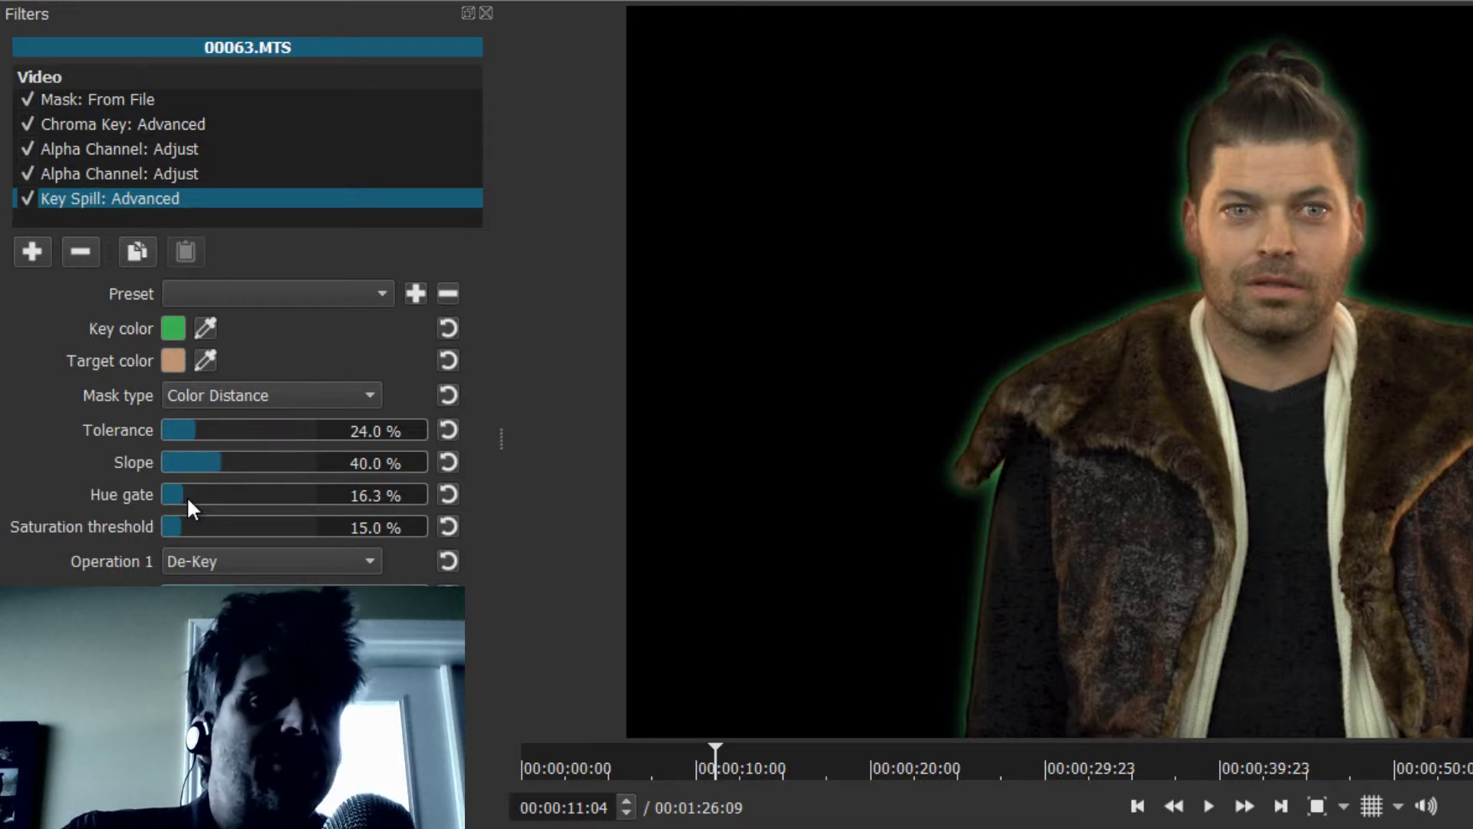
pyautogui.click(95, 176)
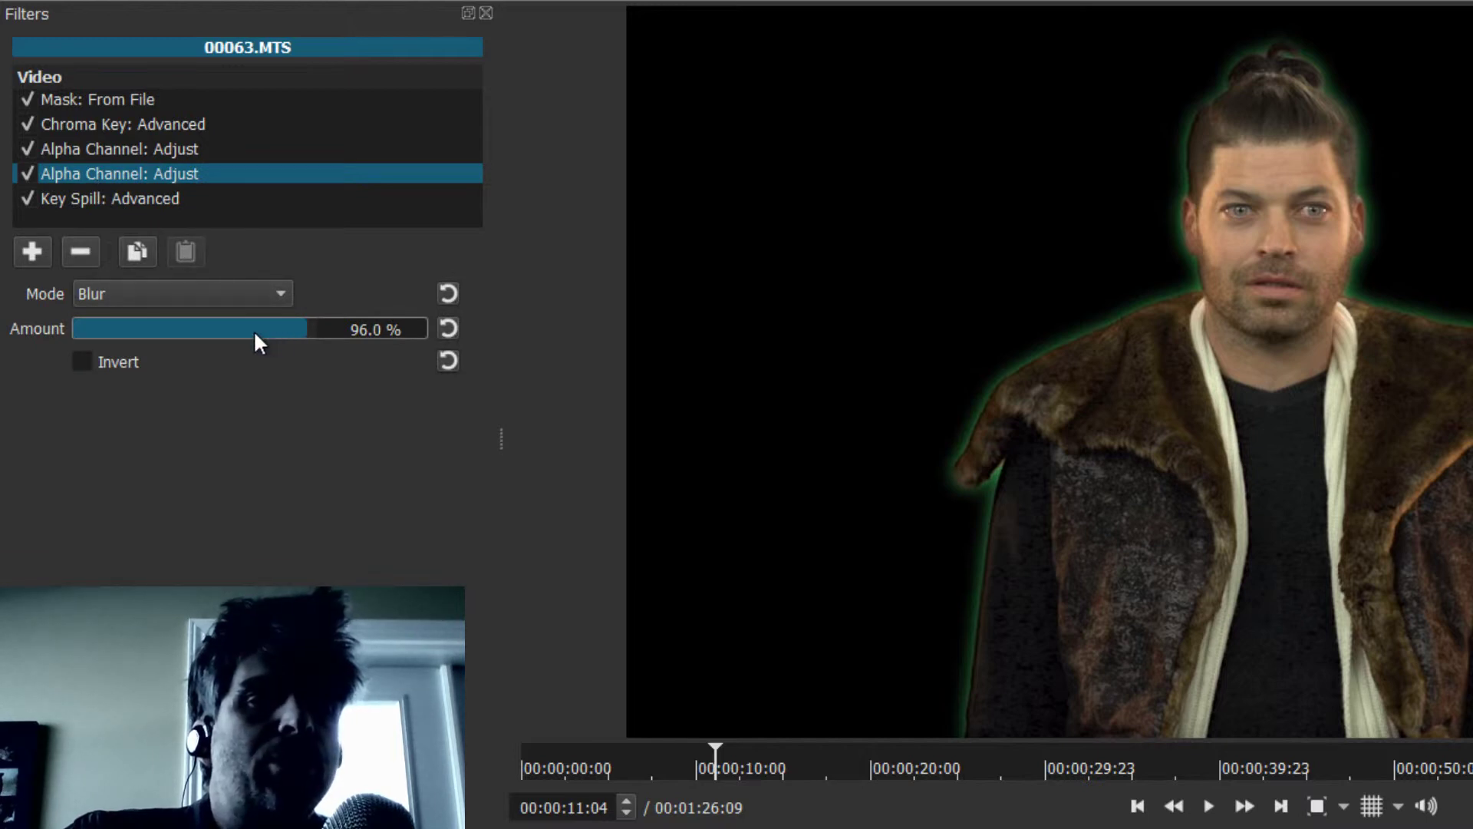
# Lower the second Alpha Channel: Adjust blur amount to 7.5%.
pyautogui.moveTo(303, 325); pyautogui.dragTo(91, 353)
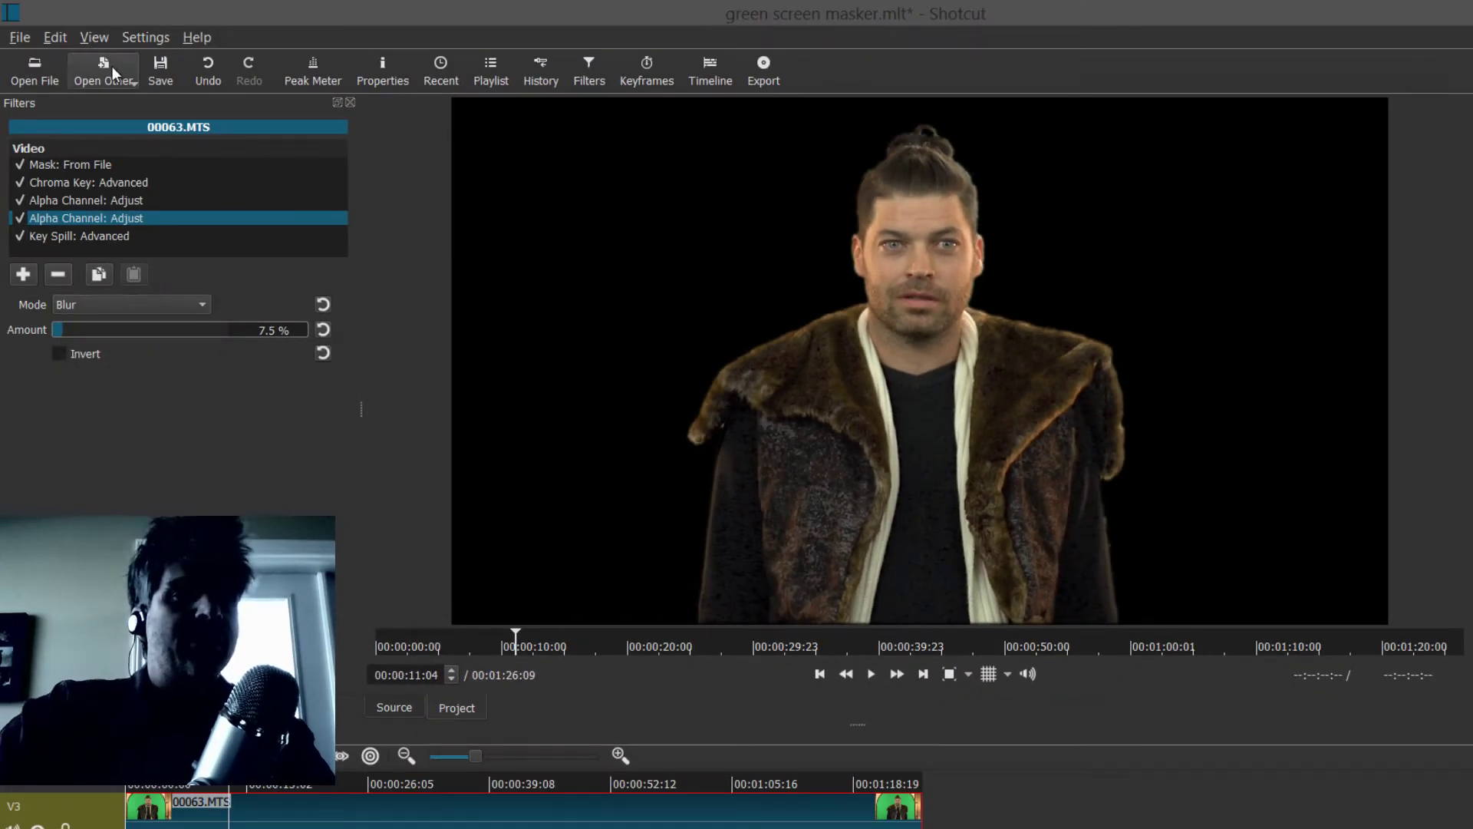
# Save the project and pick fractals-101.mp4 from the clips folder via the Playlist's file browser.
pyautogui.click(147, 68)
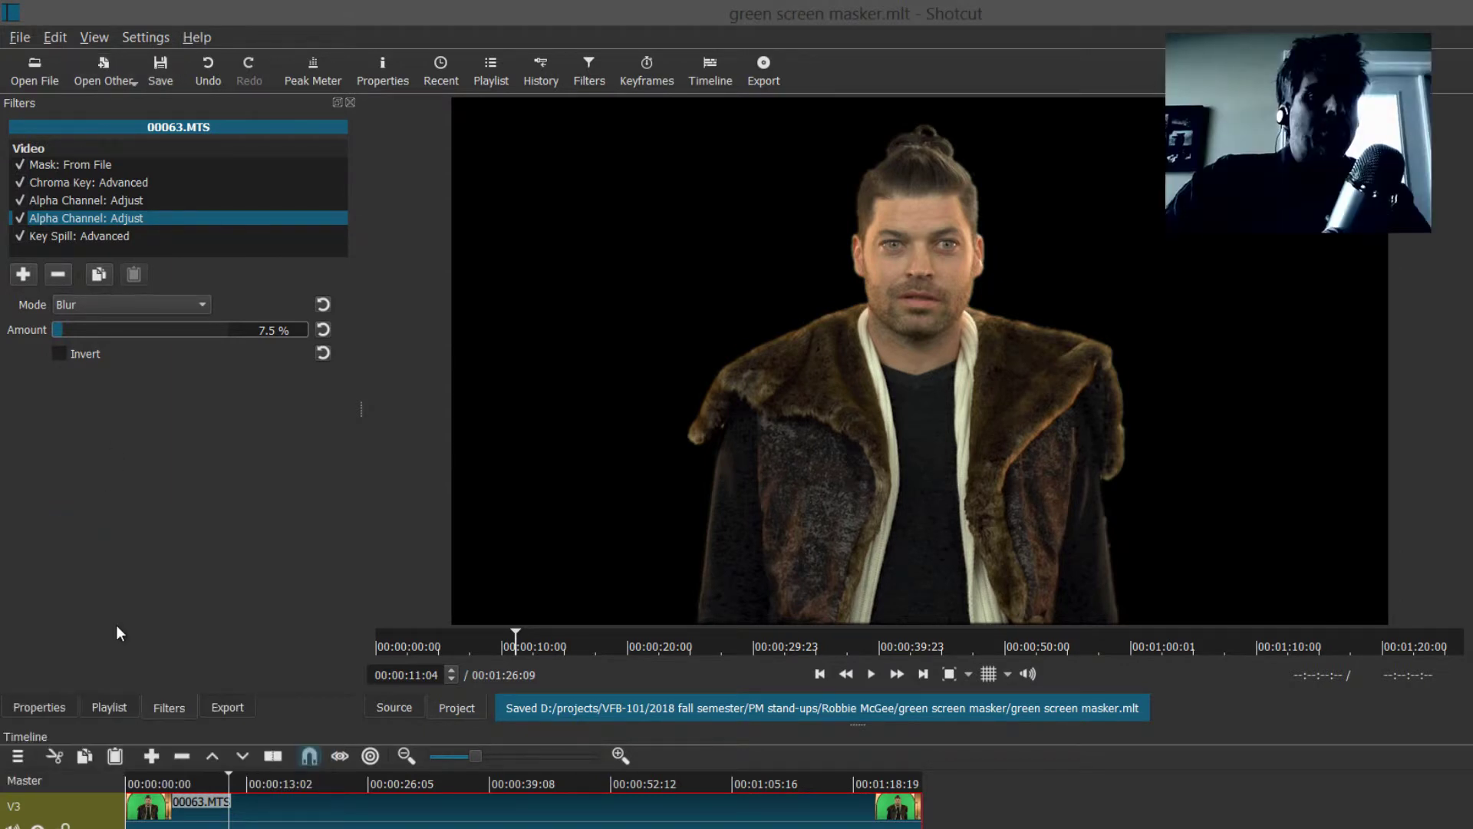
pyautogui.click(105, 706)
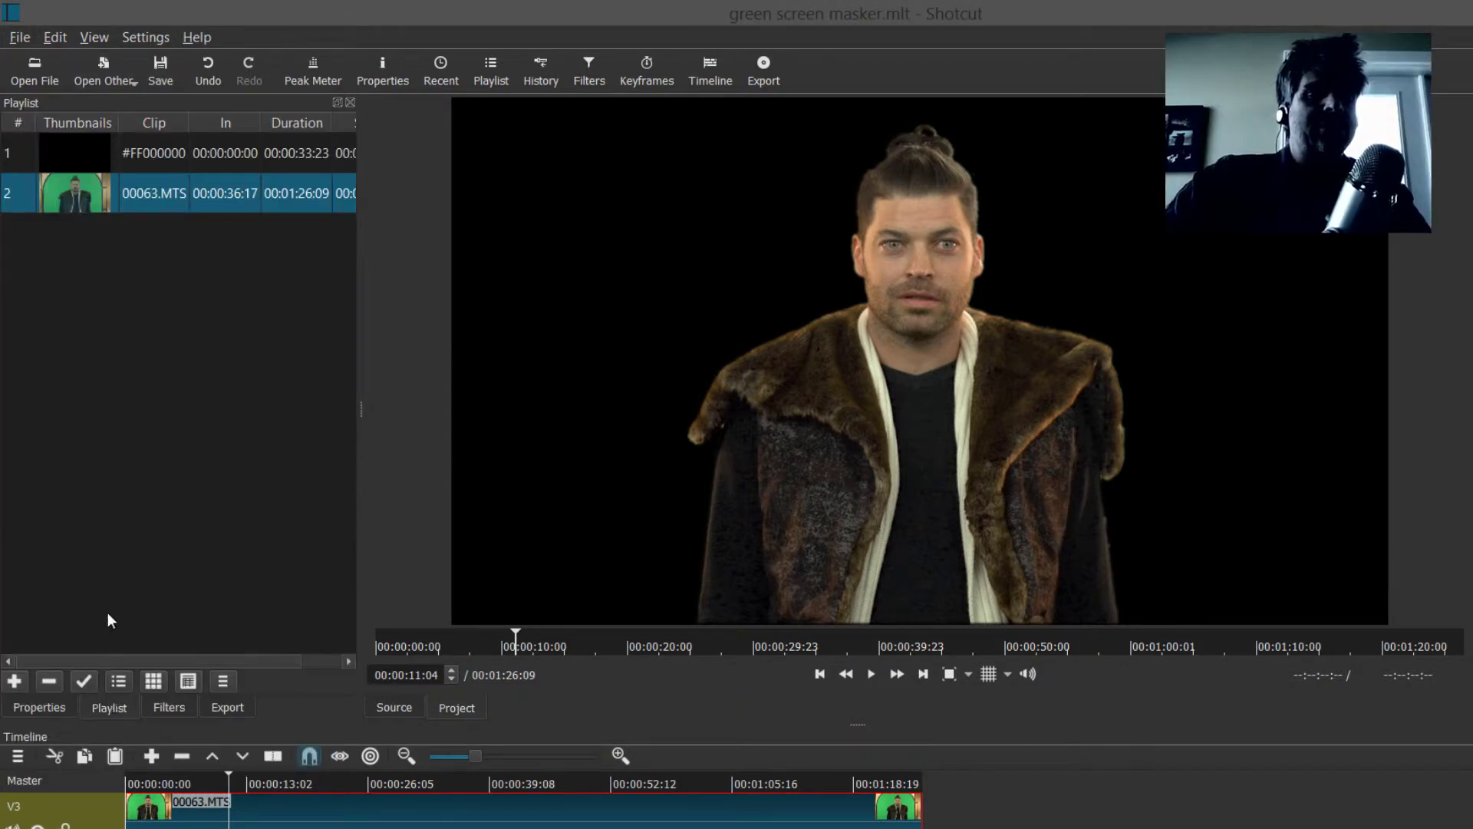
pyautogui.click(35, 72)
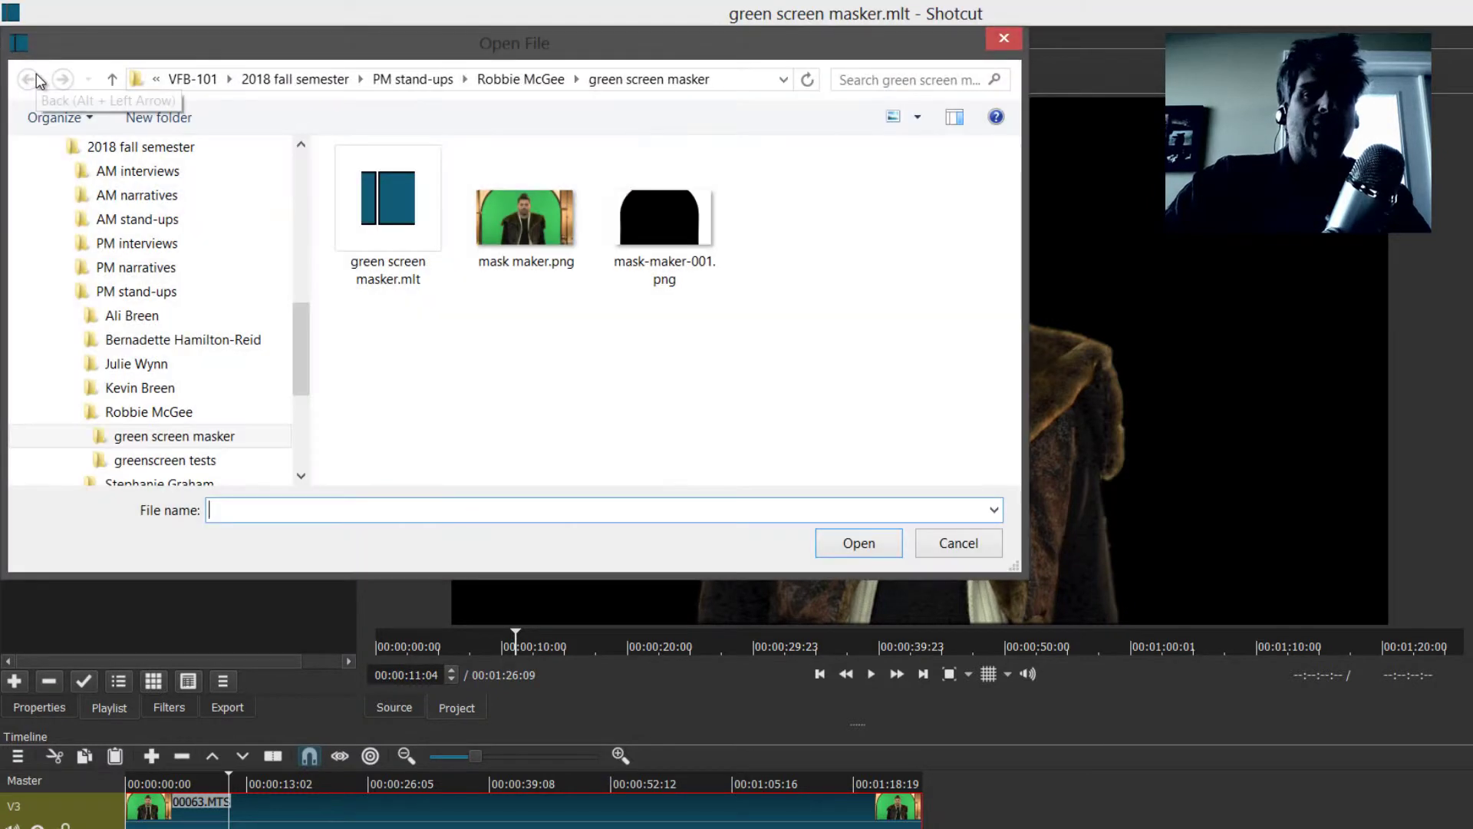
pyautogui.click(525, 80)
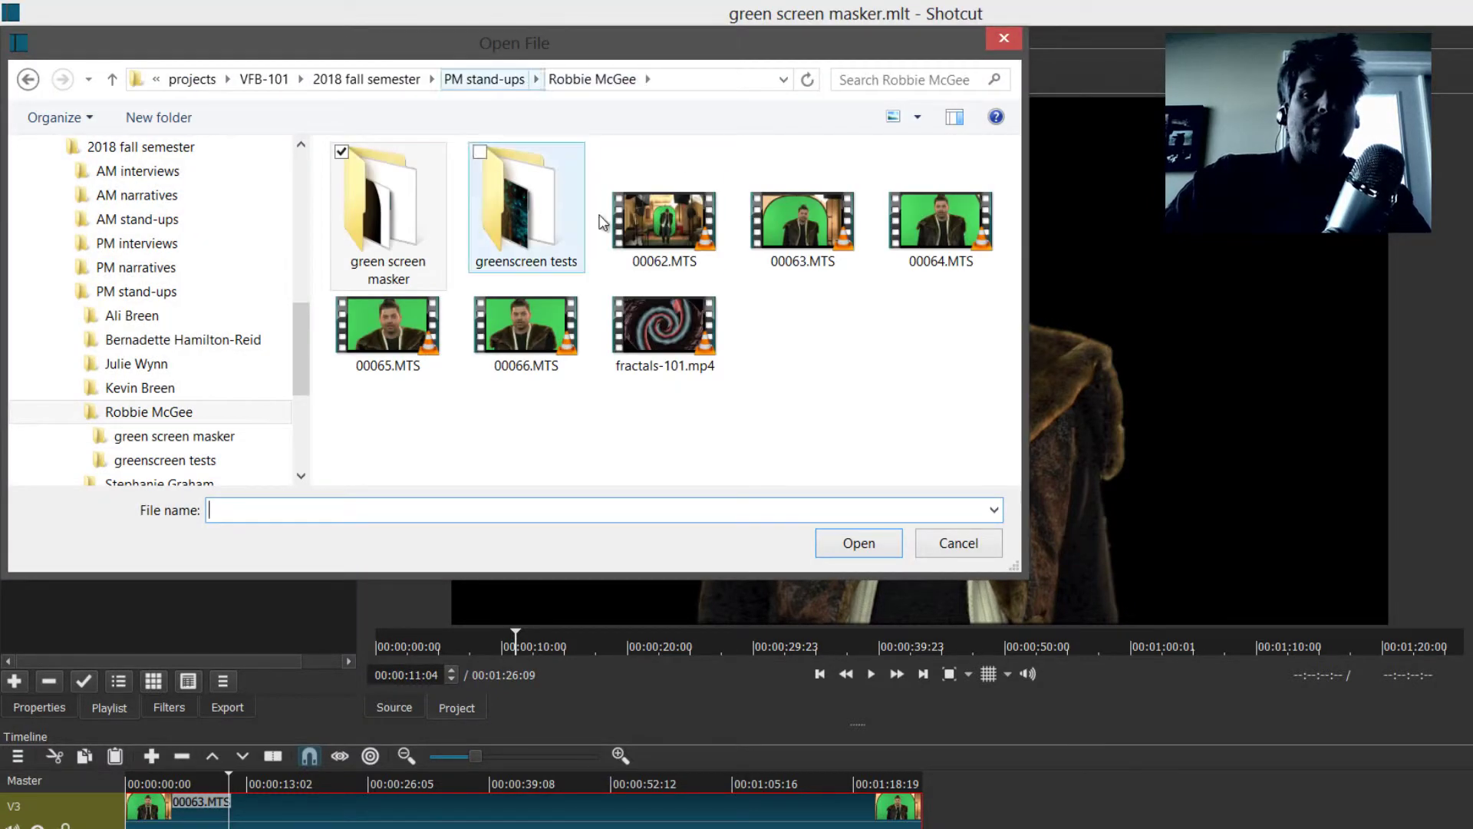
pyautogui.click(667, 323)
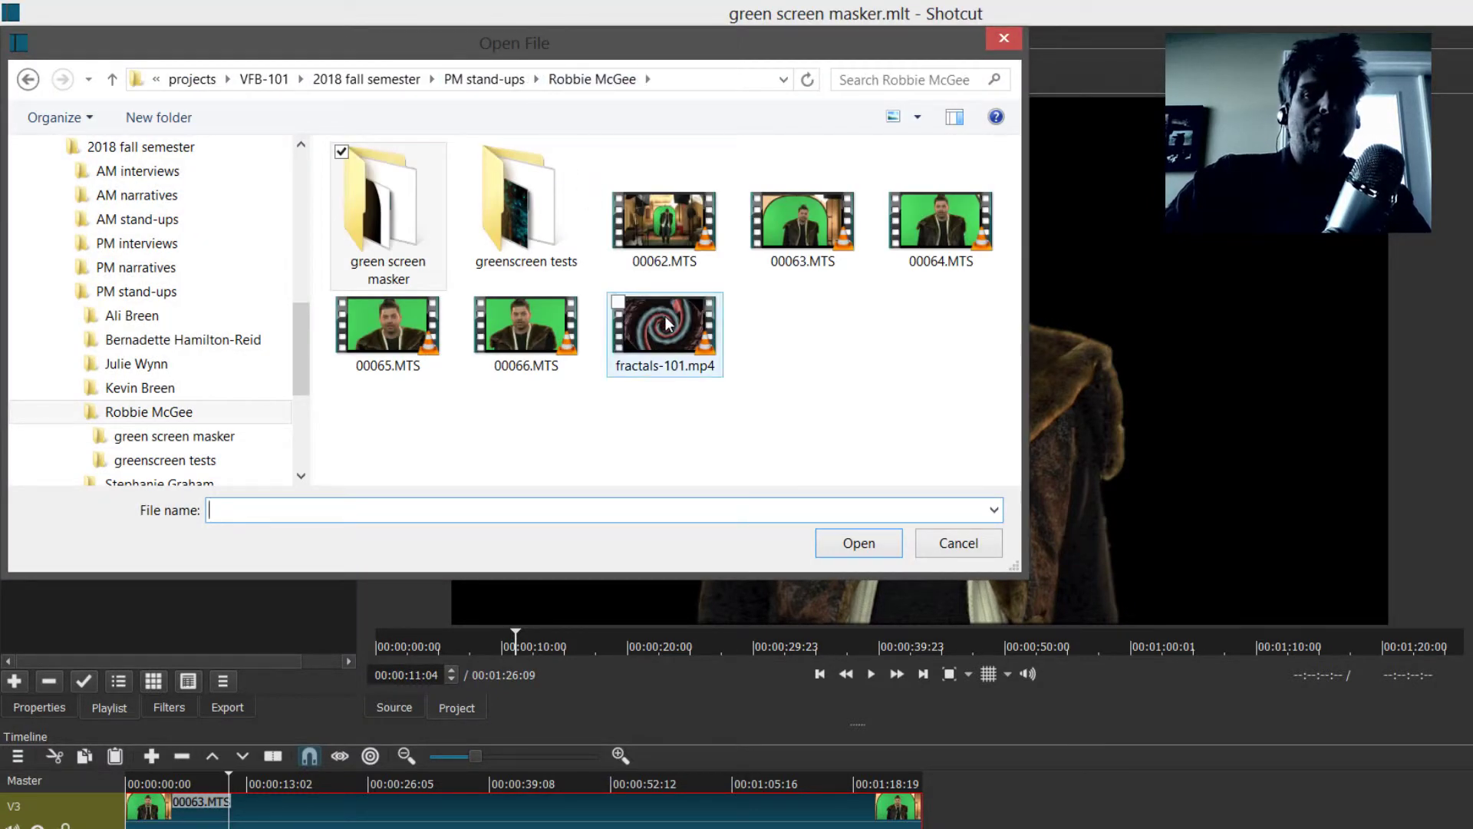
# Load the fractal video into the source viewer, stop playback, and set its out point near 00:00:39.
pyautogui.click(859, 543)
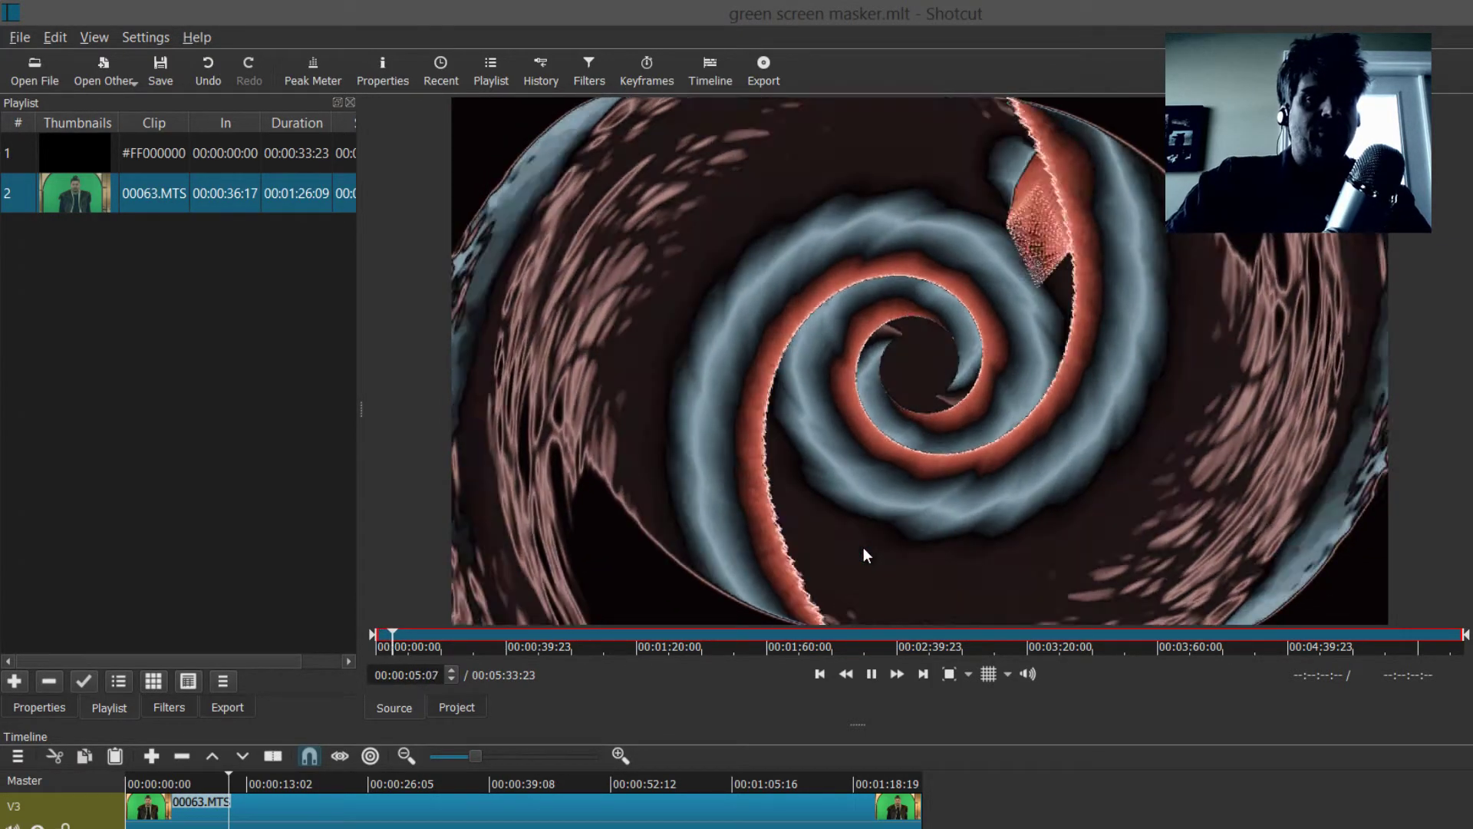
pyautogui.press('space')
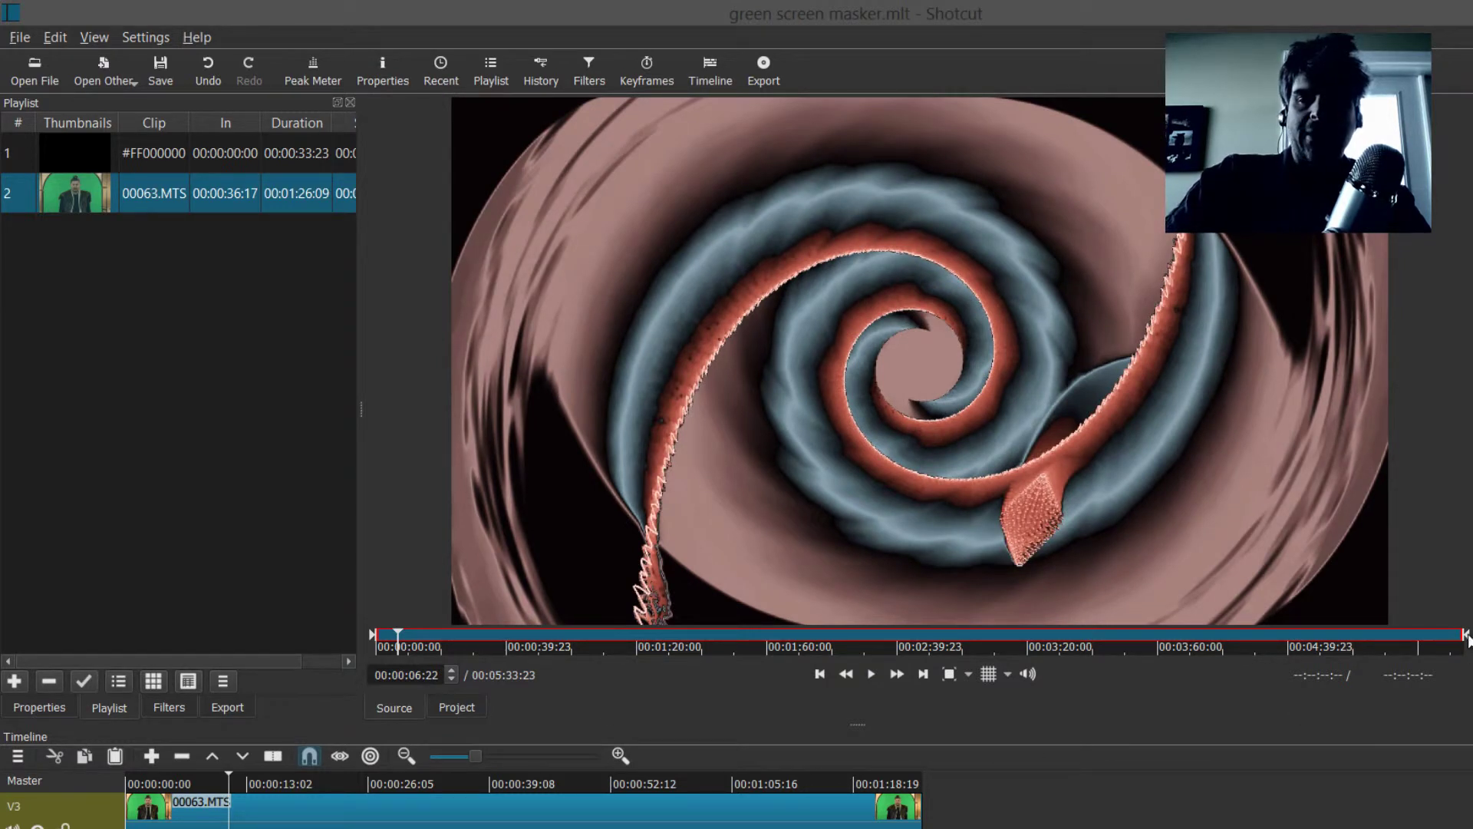
pyautogui.moveTo(1466, 637)
pyautogui.mouseDown()
pyautogui.moveTo(1237, 674)
pyautogui.moveTo(834, 674)
pyautogui.moveTo(647, 695)
pyautogui.moveTo(453, 681)
pyautogui.moveTo(453, 664)
pyautogui.moveTo(506, 639)
pyautogui.mouseUp()
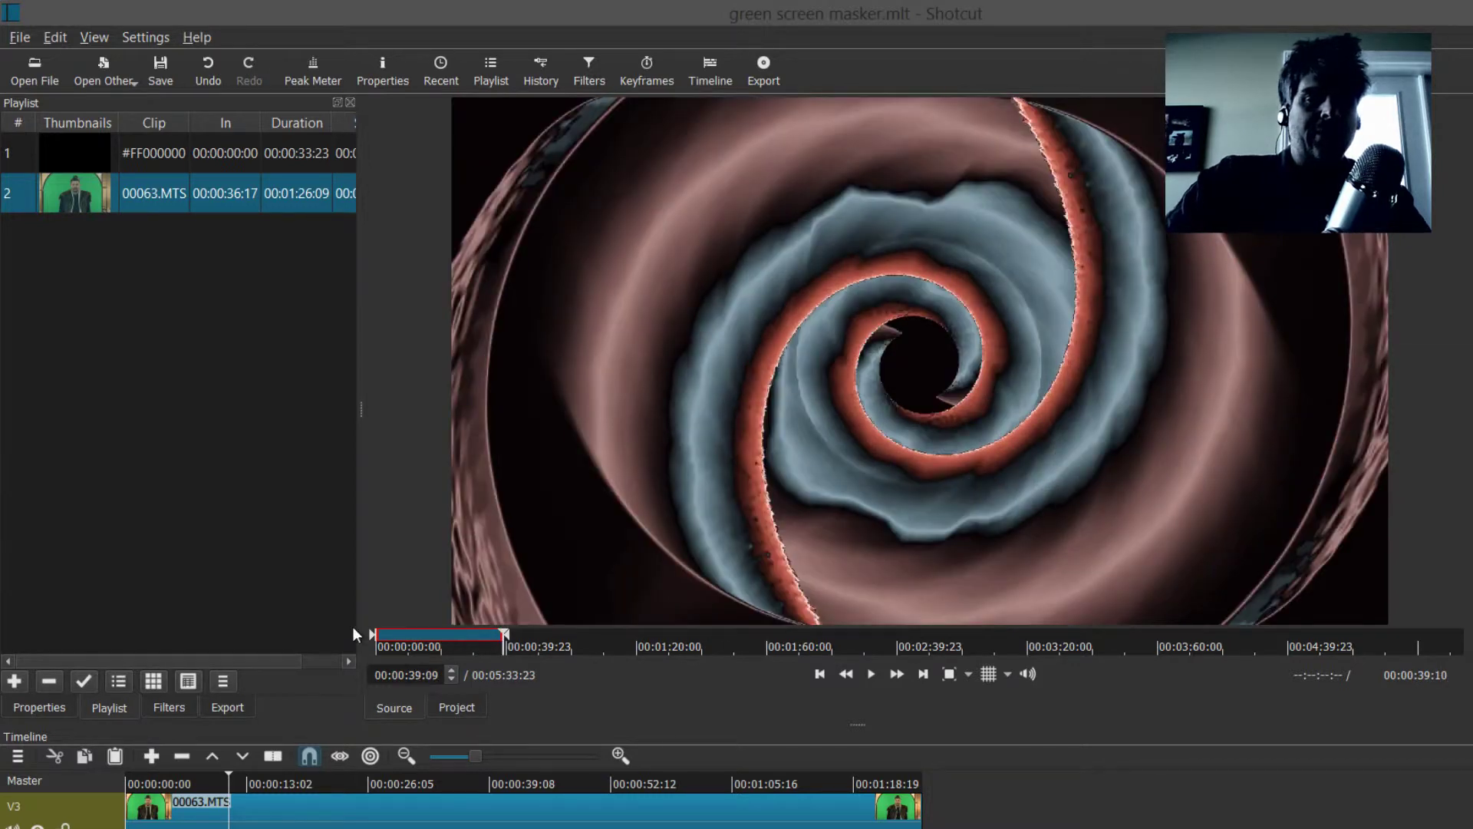
# Add fractals-101.mp4 to the playlist, save, drop it onto track V2, and pause the preview.
pyautogui.click(14, 681)
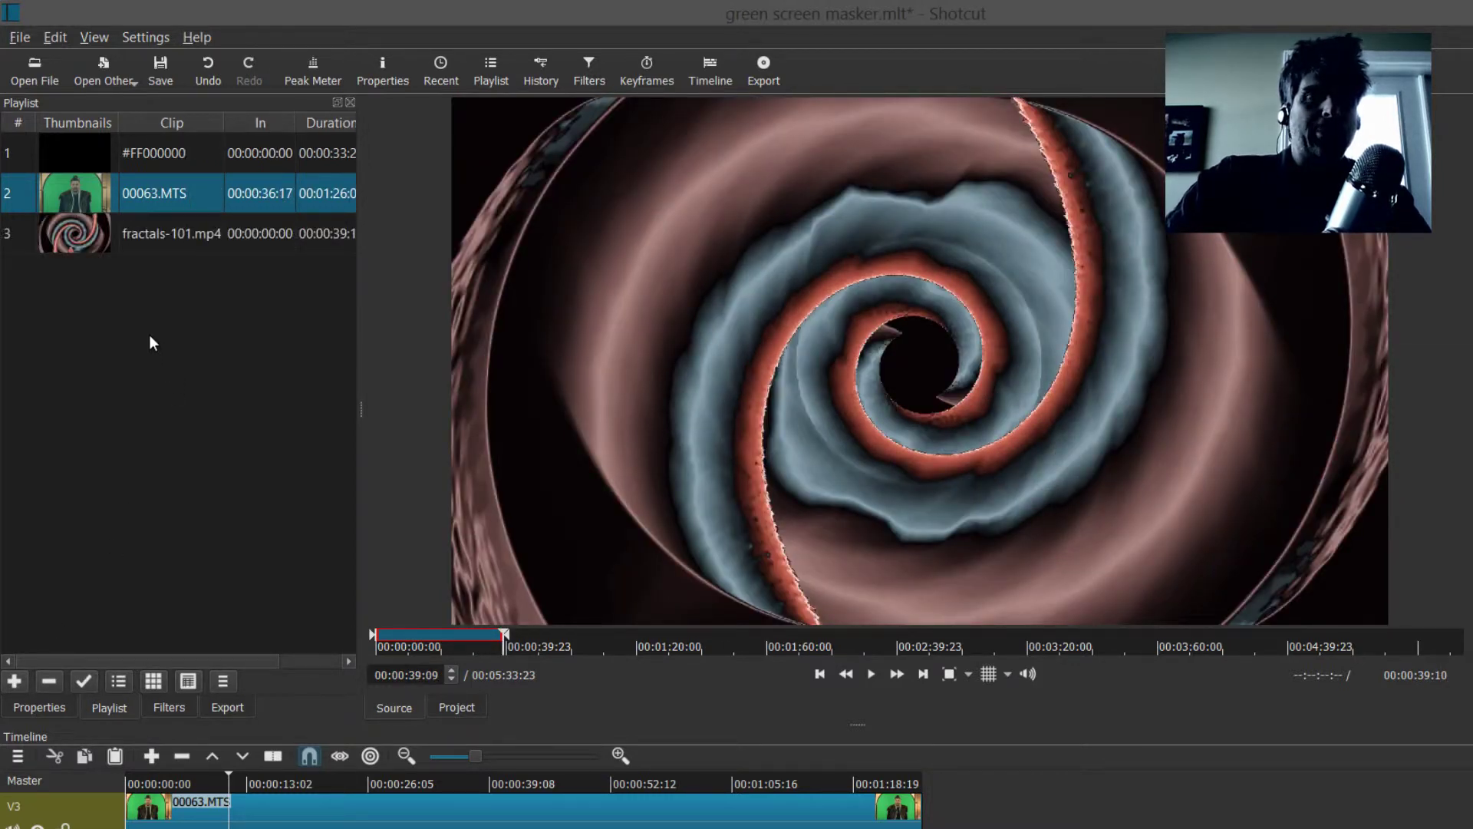
pyautogui.click(78, 242)
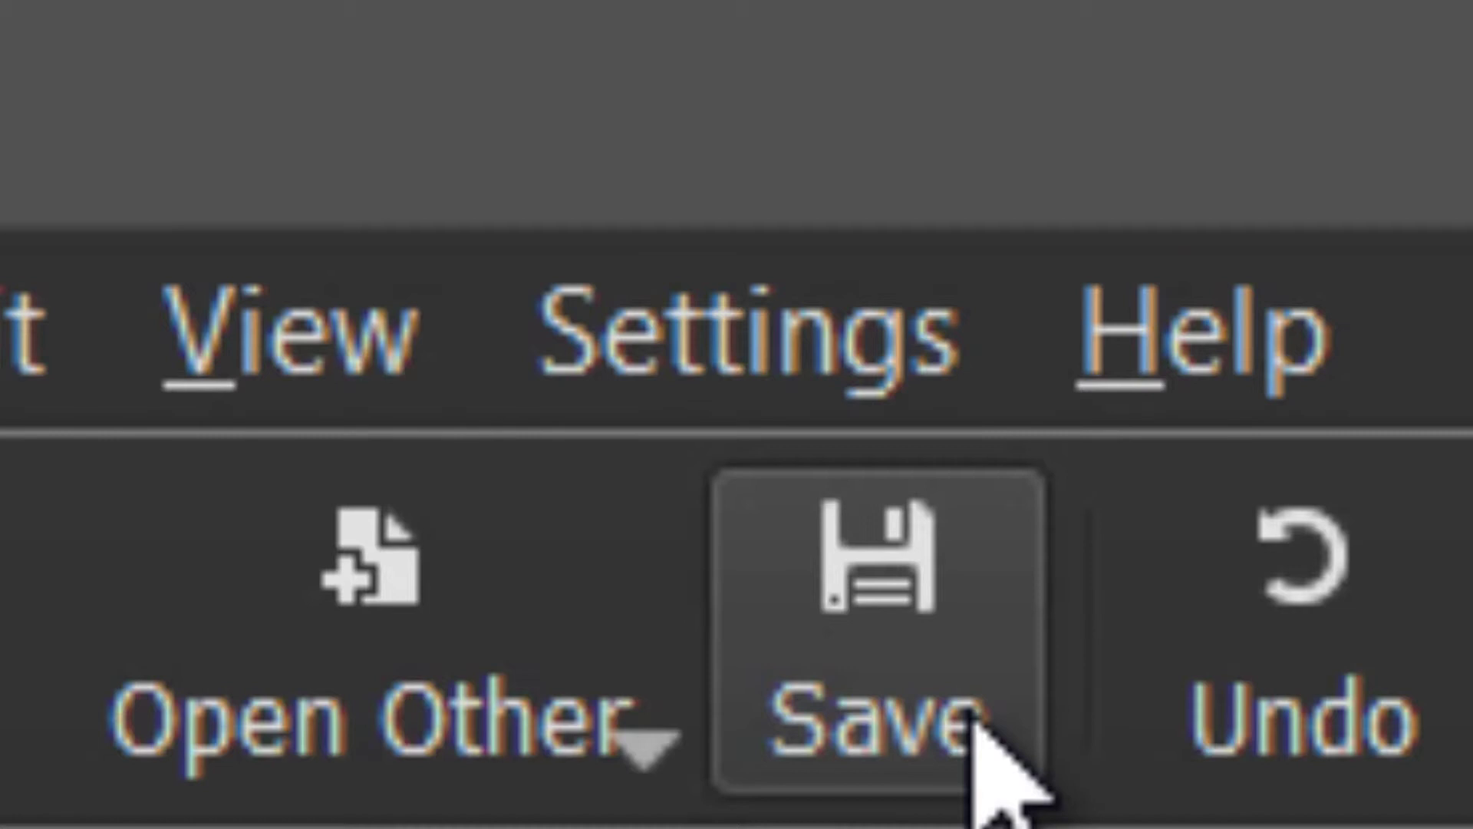
pyautogui.click(973, 720)
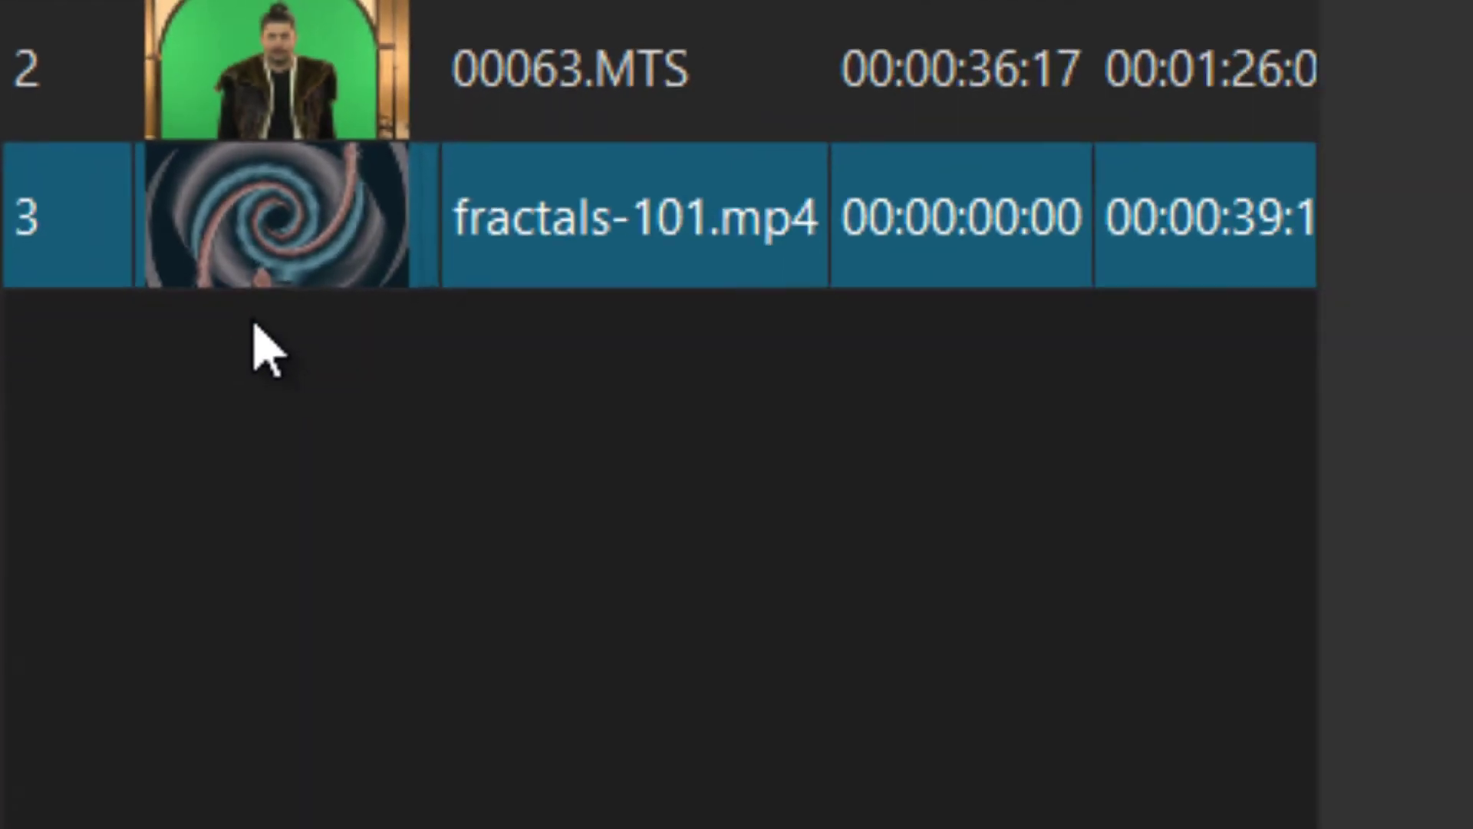
pyautogui.moveTo(77, 68); pyautogui.dragTo(260, 767)
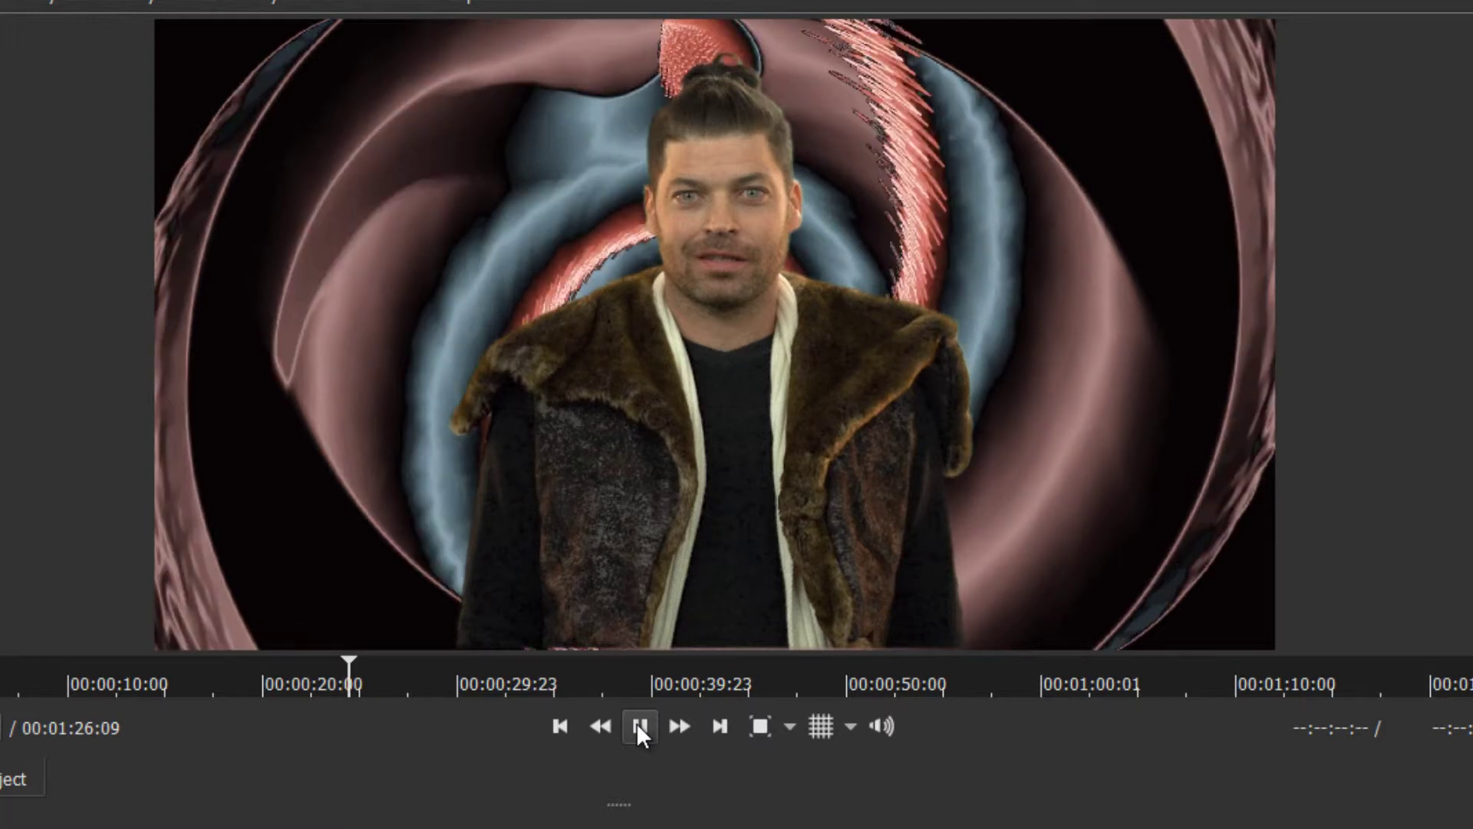
pyautogui.click(638, 726)
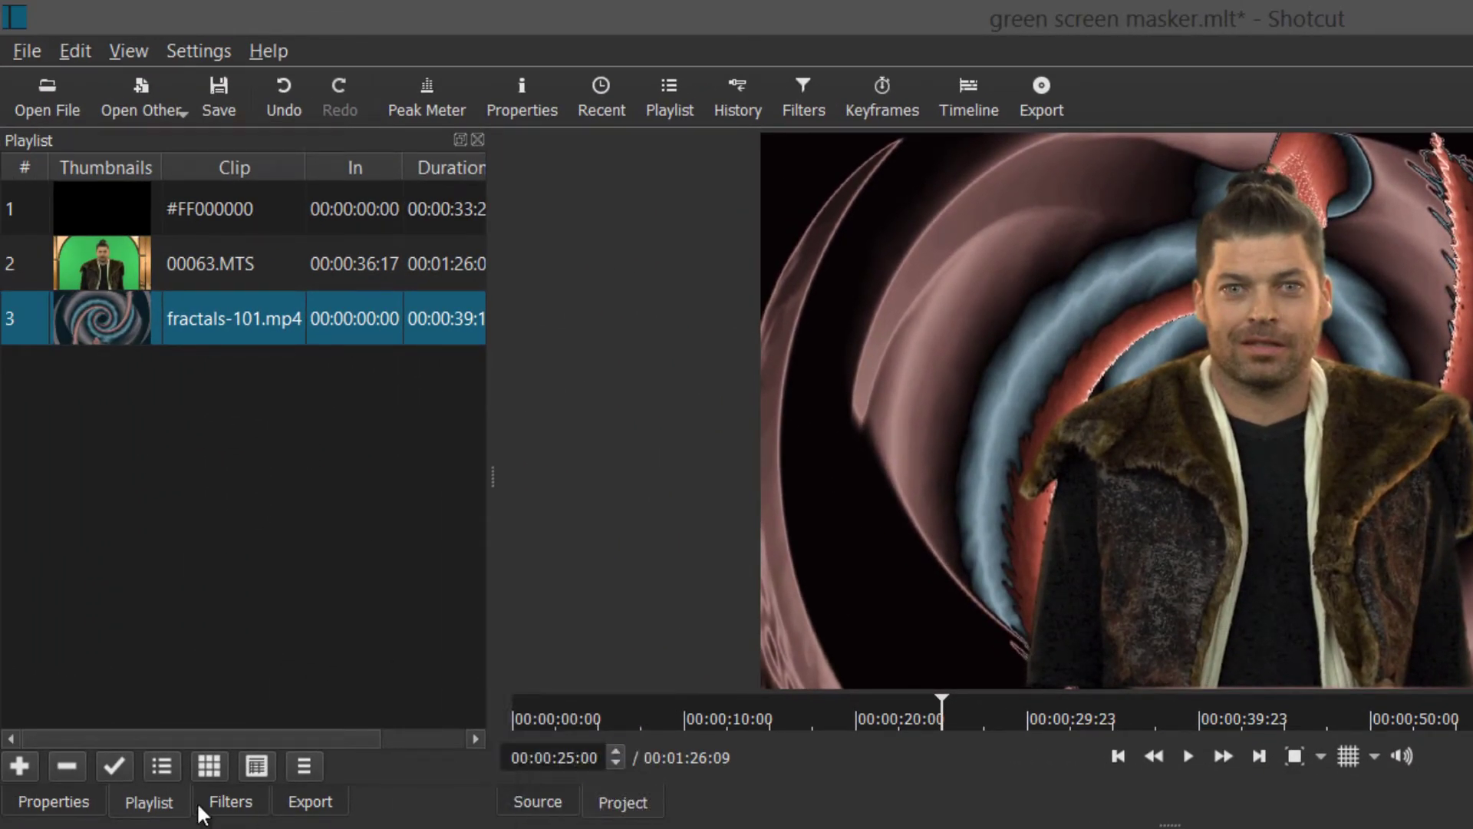
# Uncheck Chroma Key: Advanced, both Alpha Channel: Adjust filters and Key Spill: Advanced on 00063.MTS.
pyautogui.click(221, 807)
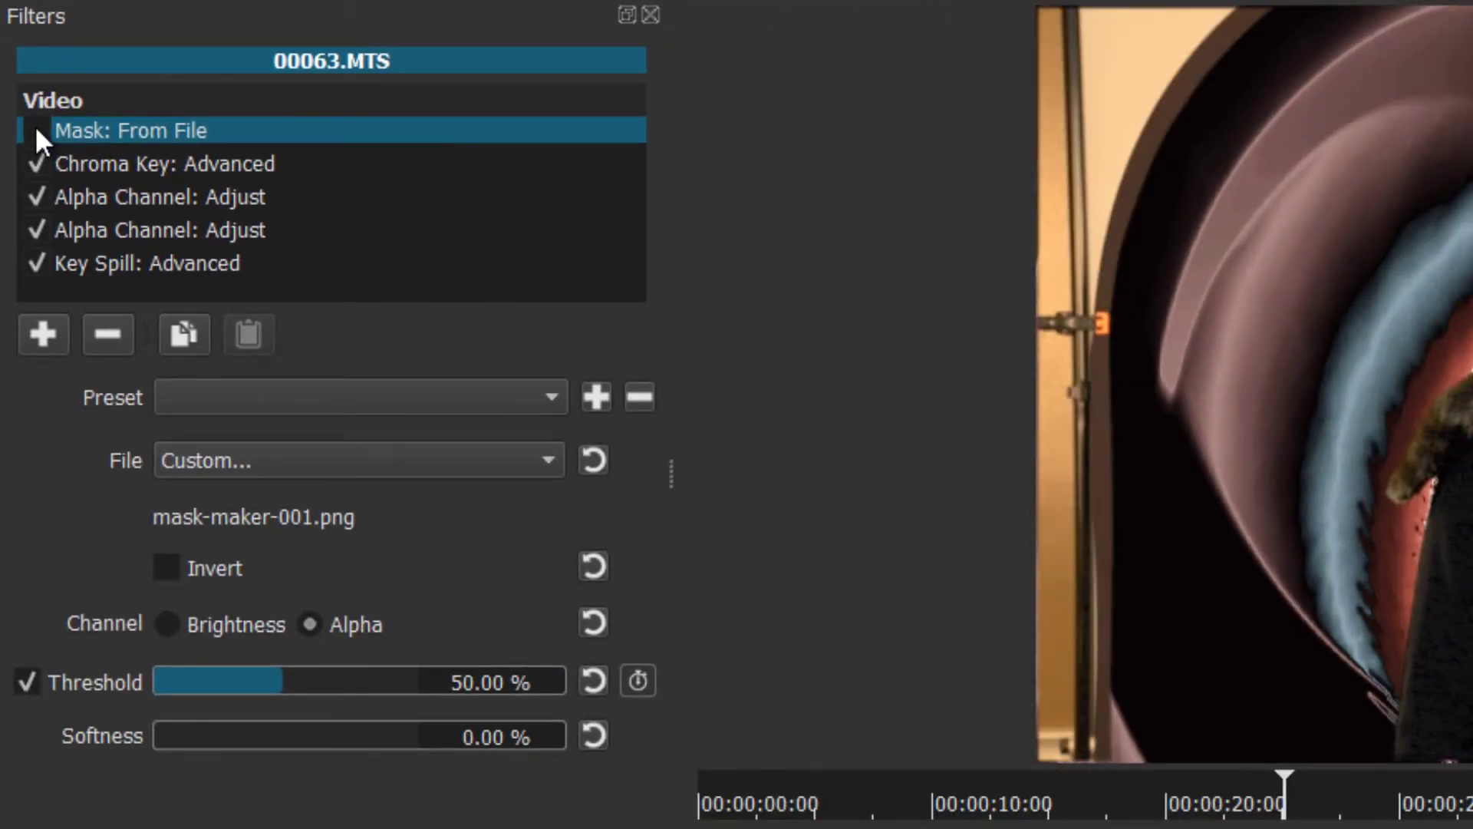
pyautogui.click(35, 162)
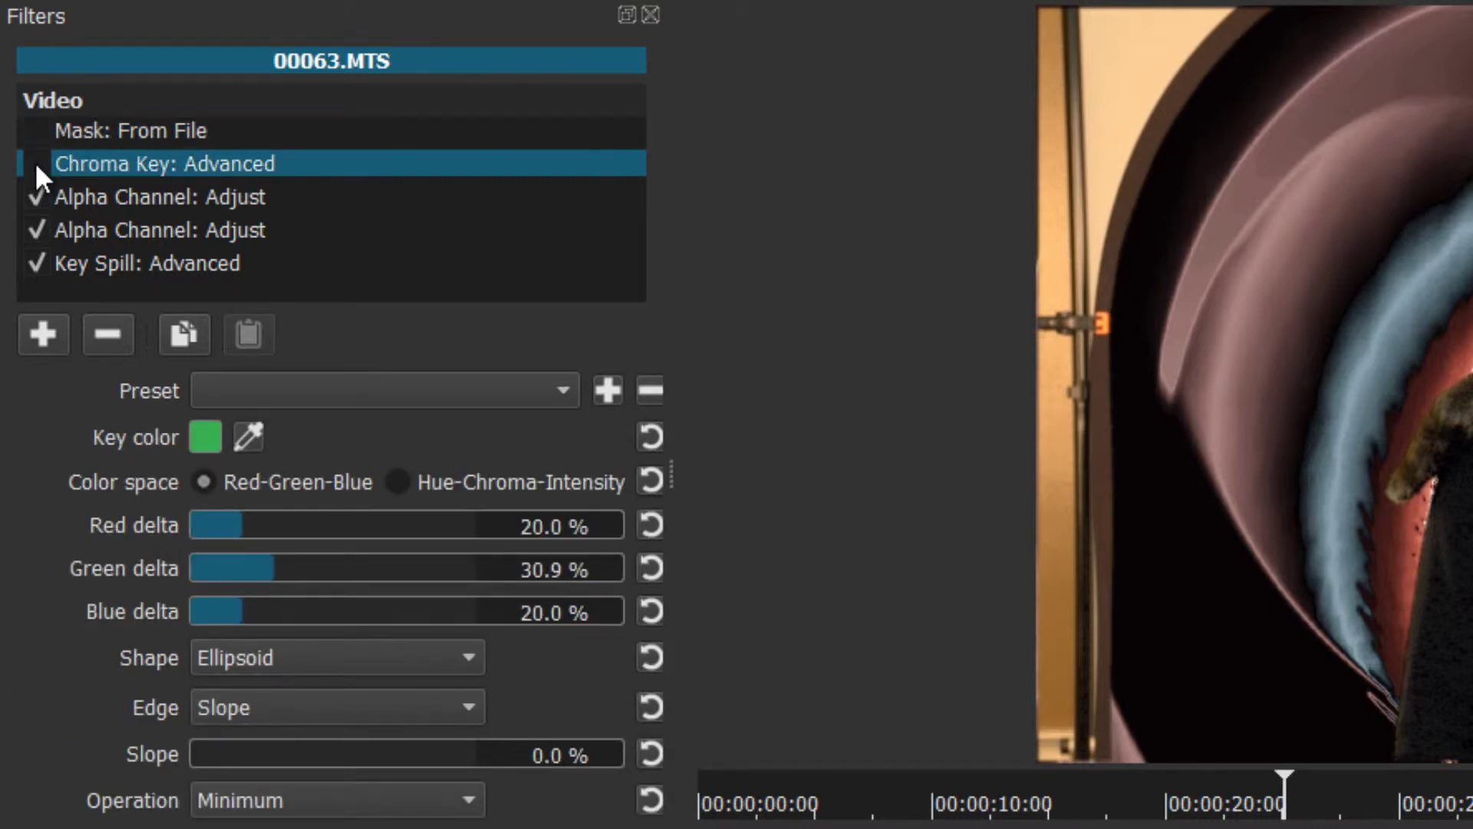
pyautogui.click(35, 164)
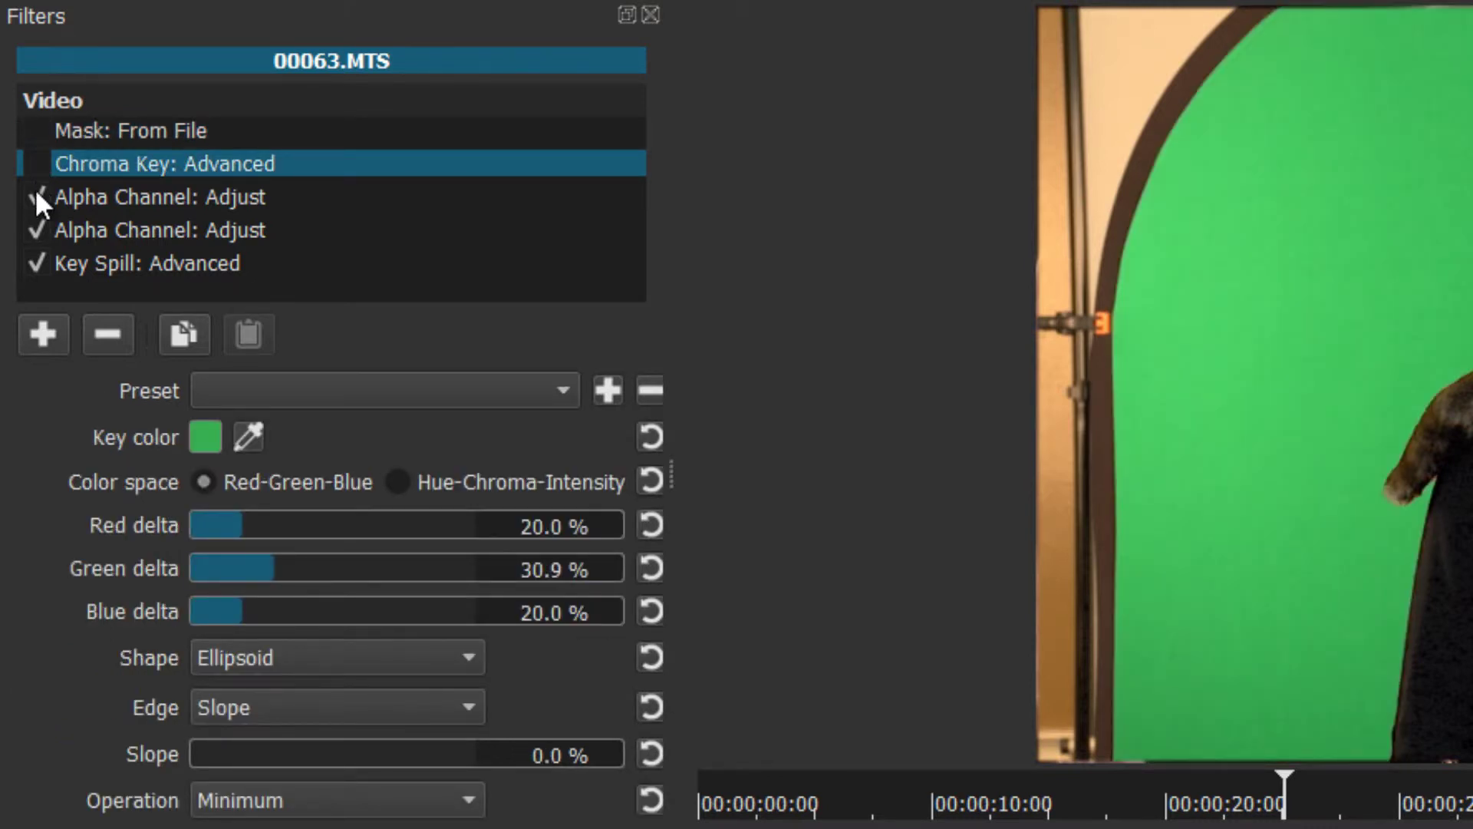
pyautogui.click(36, 196)
pyautogui.click(35, 228)
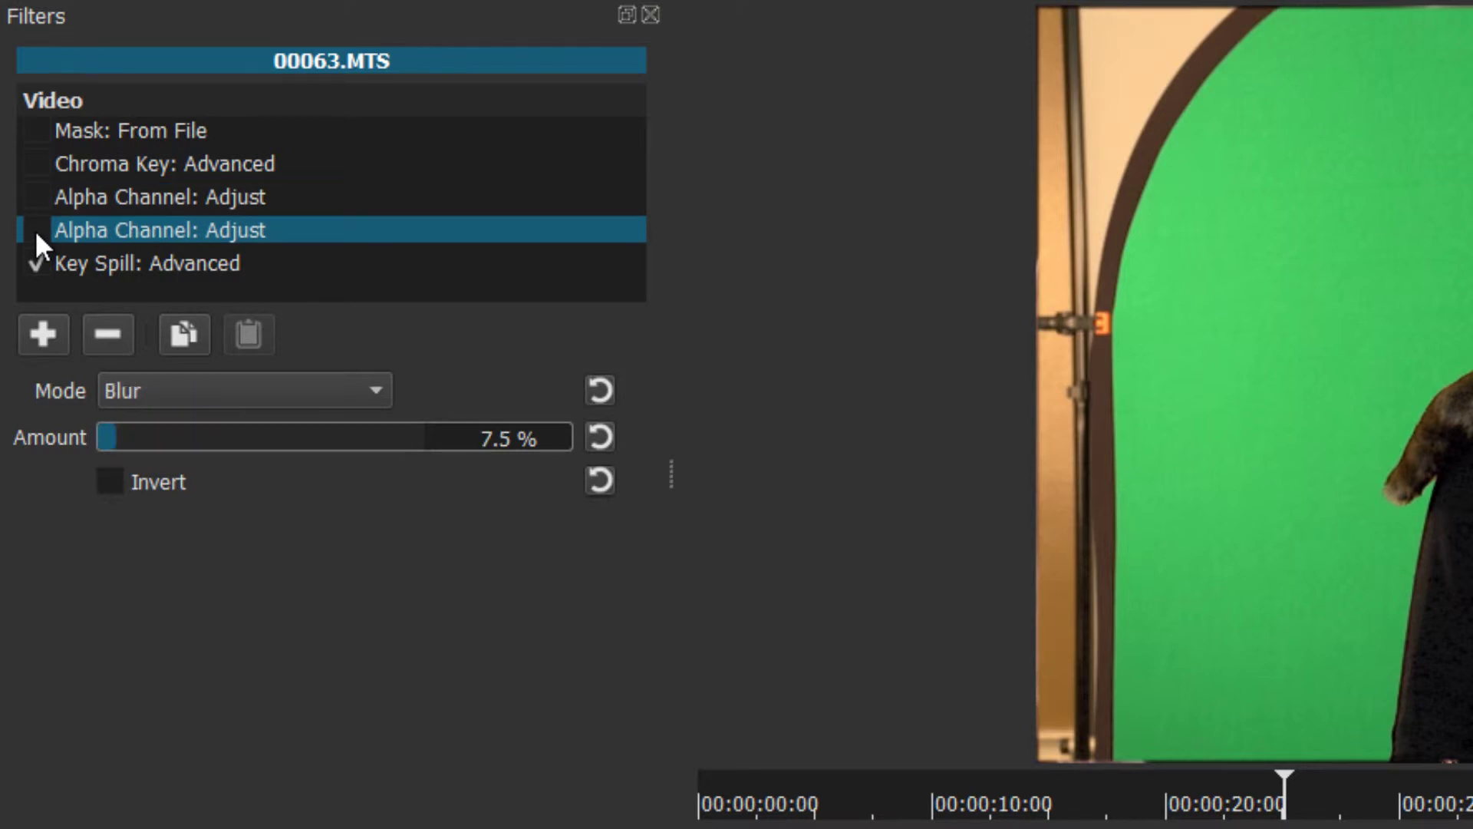
pyautogui.click(36, 263)
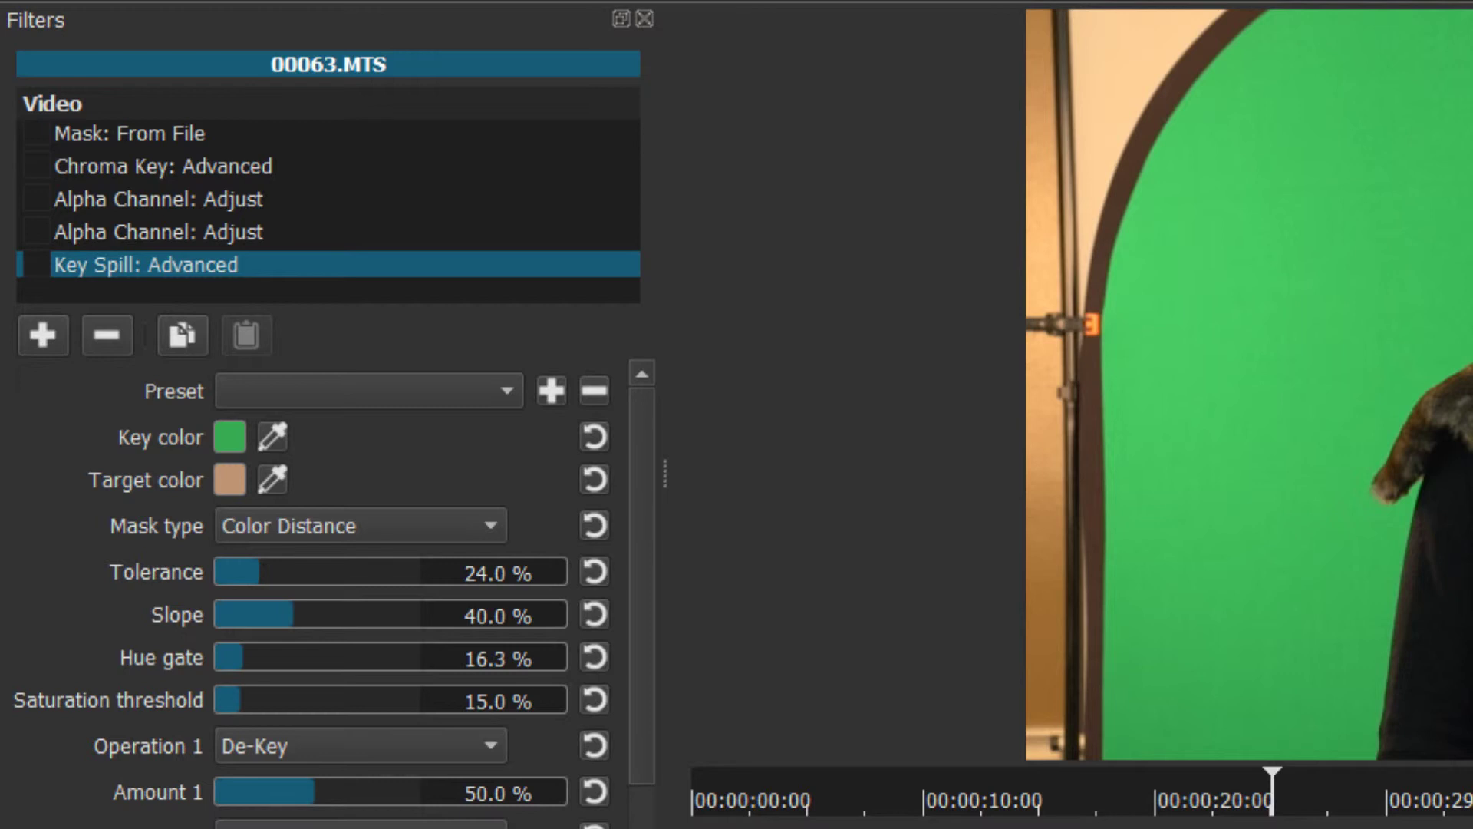
pyautogui.click(1039, 798)
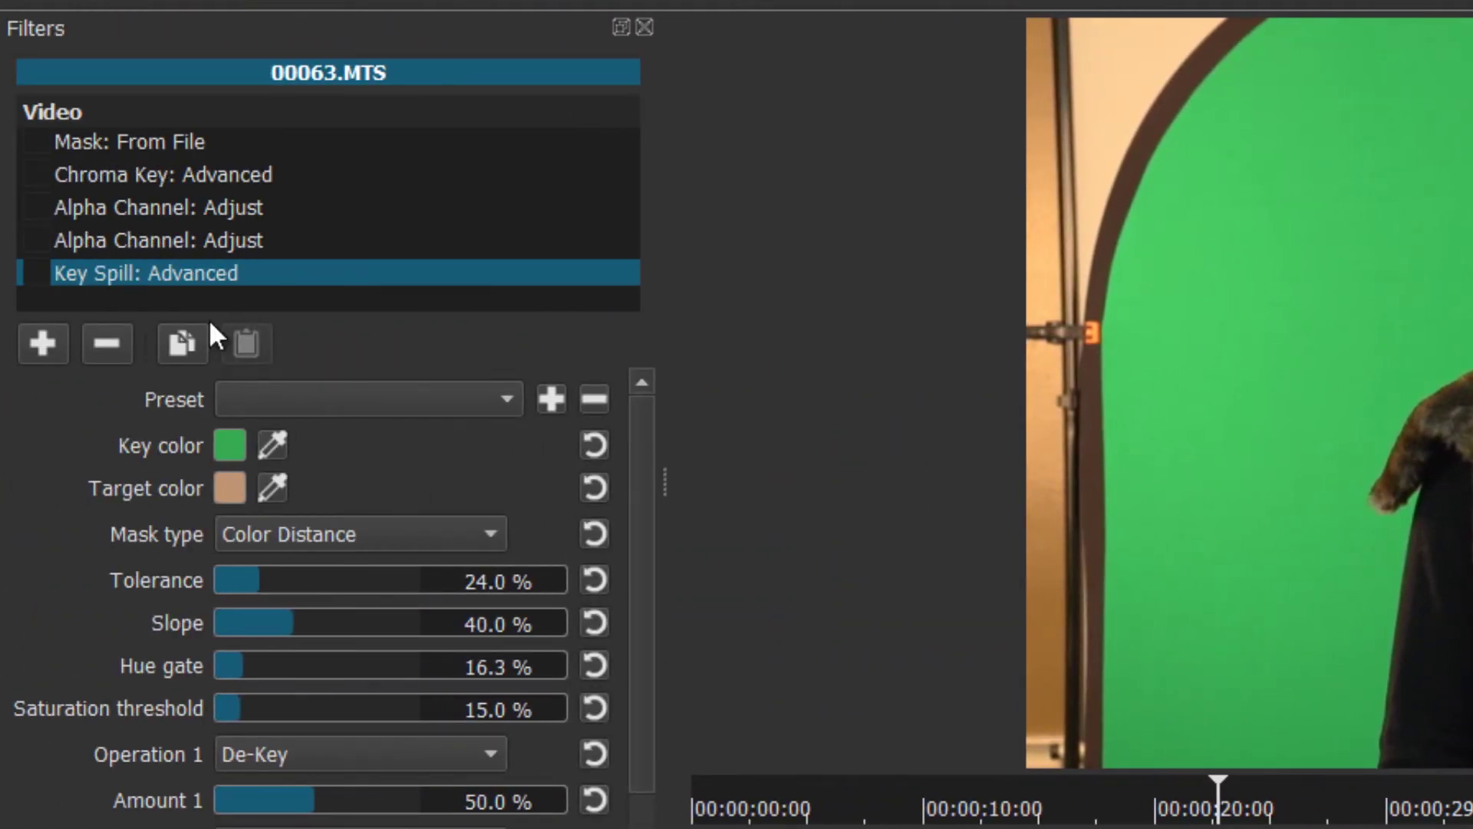
# Re-enable Mask: From File, Chroma Key: Advanced, both Alpha Channel: Adjust filters and Key Spill: Advanced.
pyautogui.click(47, 139)
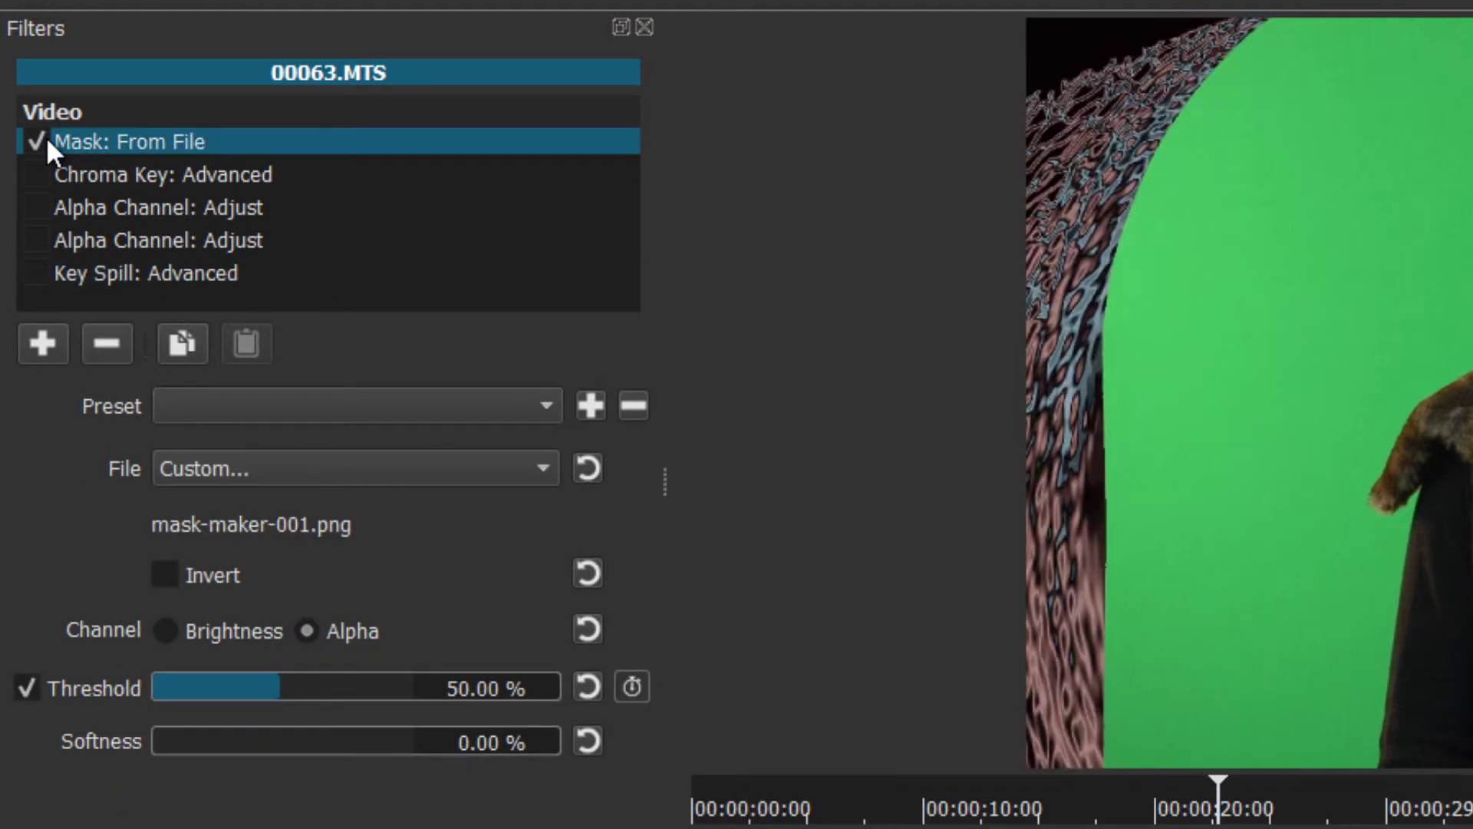
pyautogui.click(40, 165)
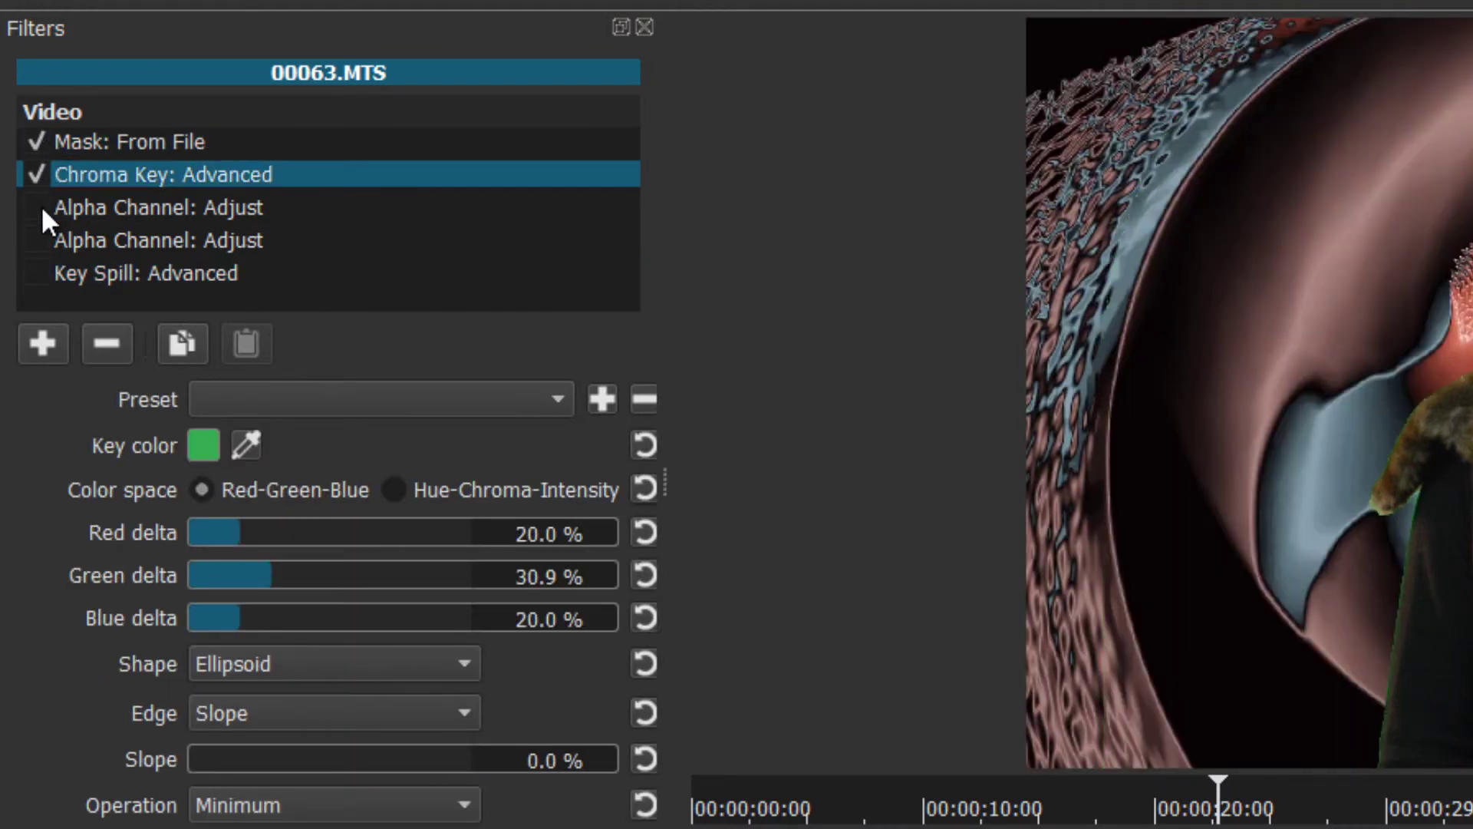
pyautogui.click(40, 205)
pyautogui.click(45, 243)
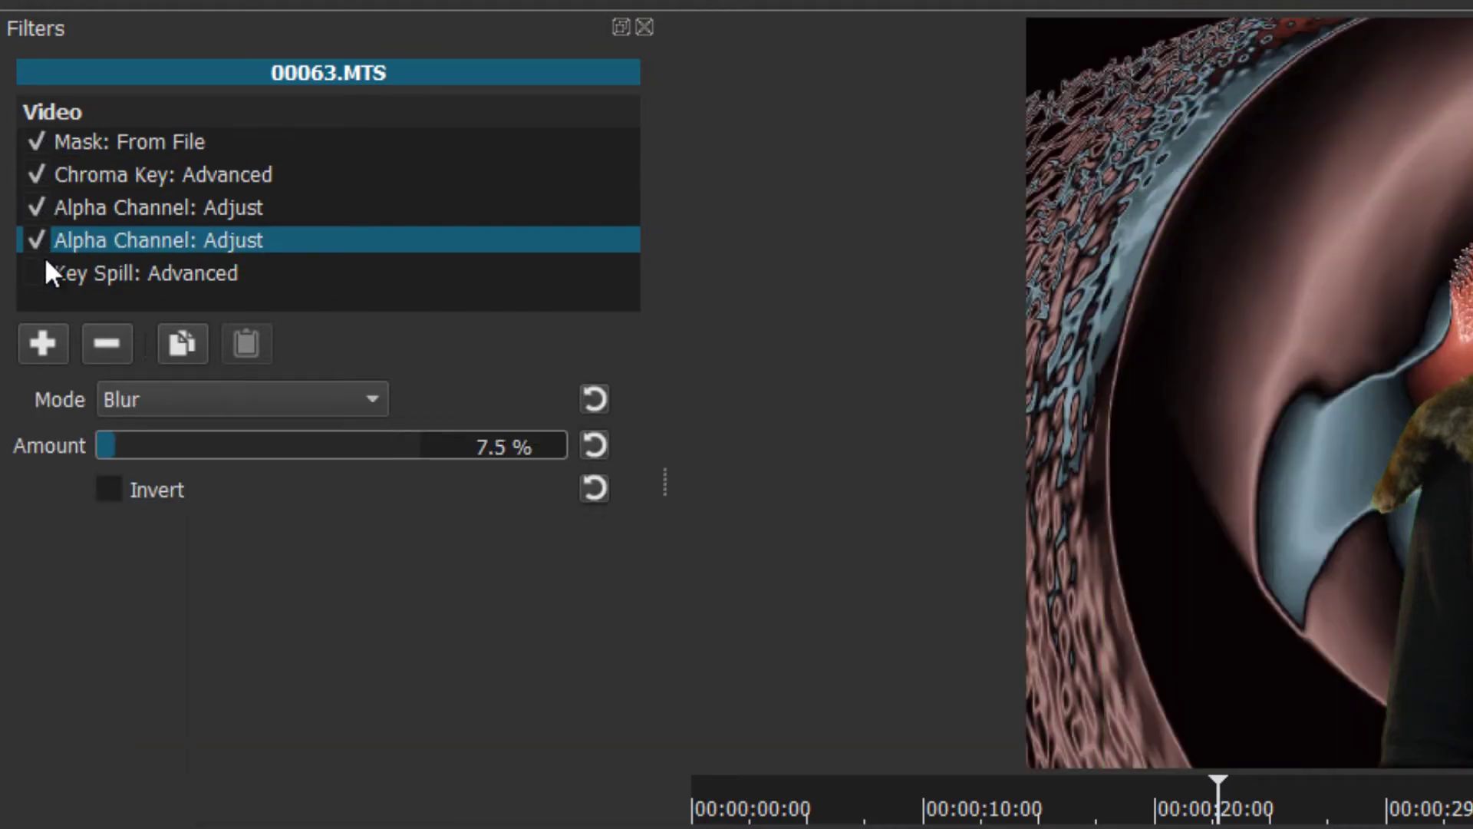
pyautogui.click(46, 279)
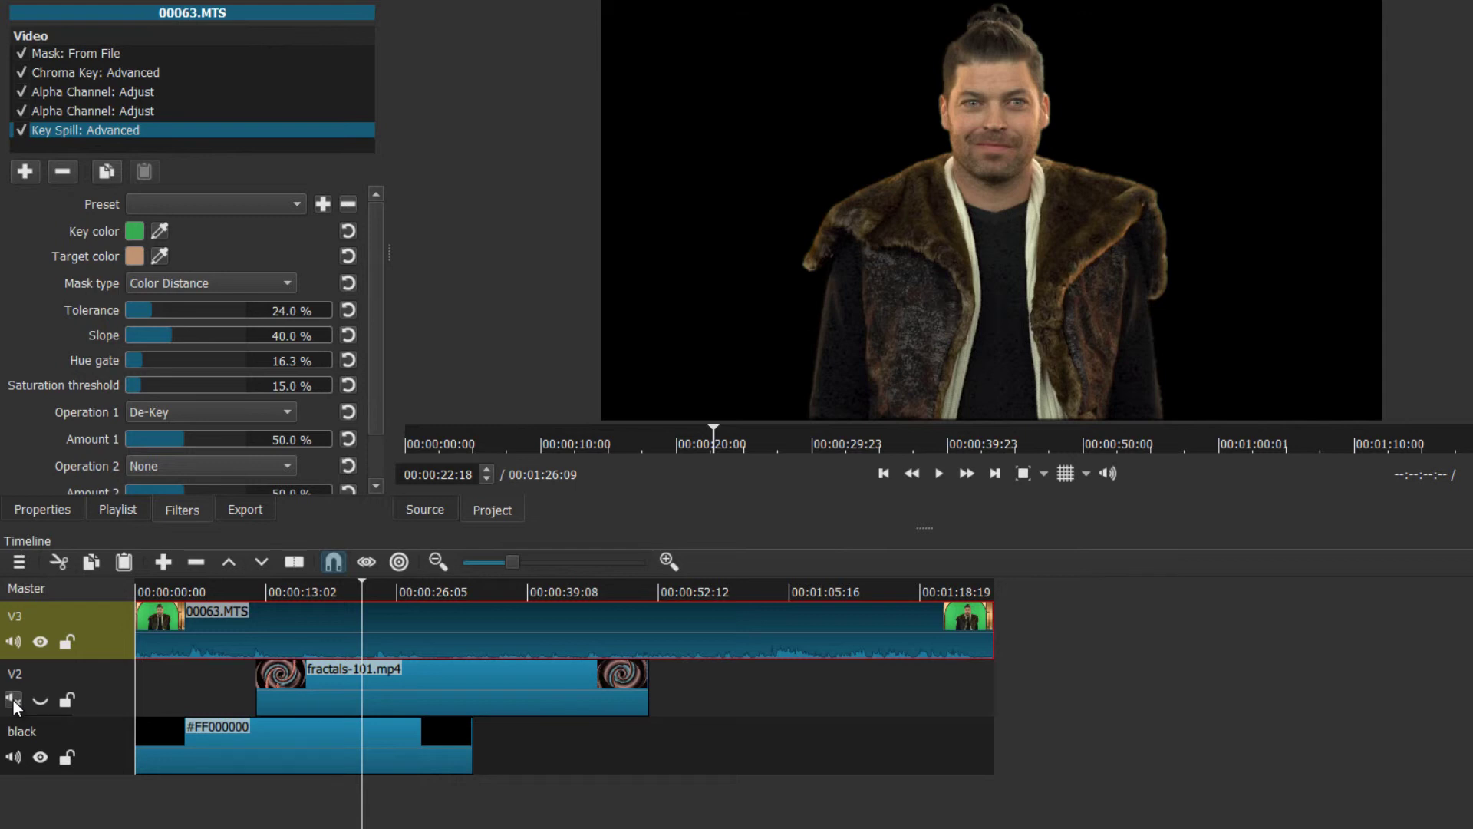
# Unmute V2, briefly show then hide the fractal background, and make the black track visible again.
pyautogui.click(14, 700)
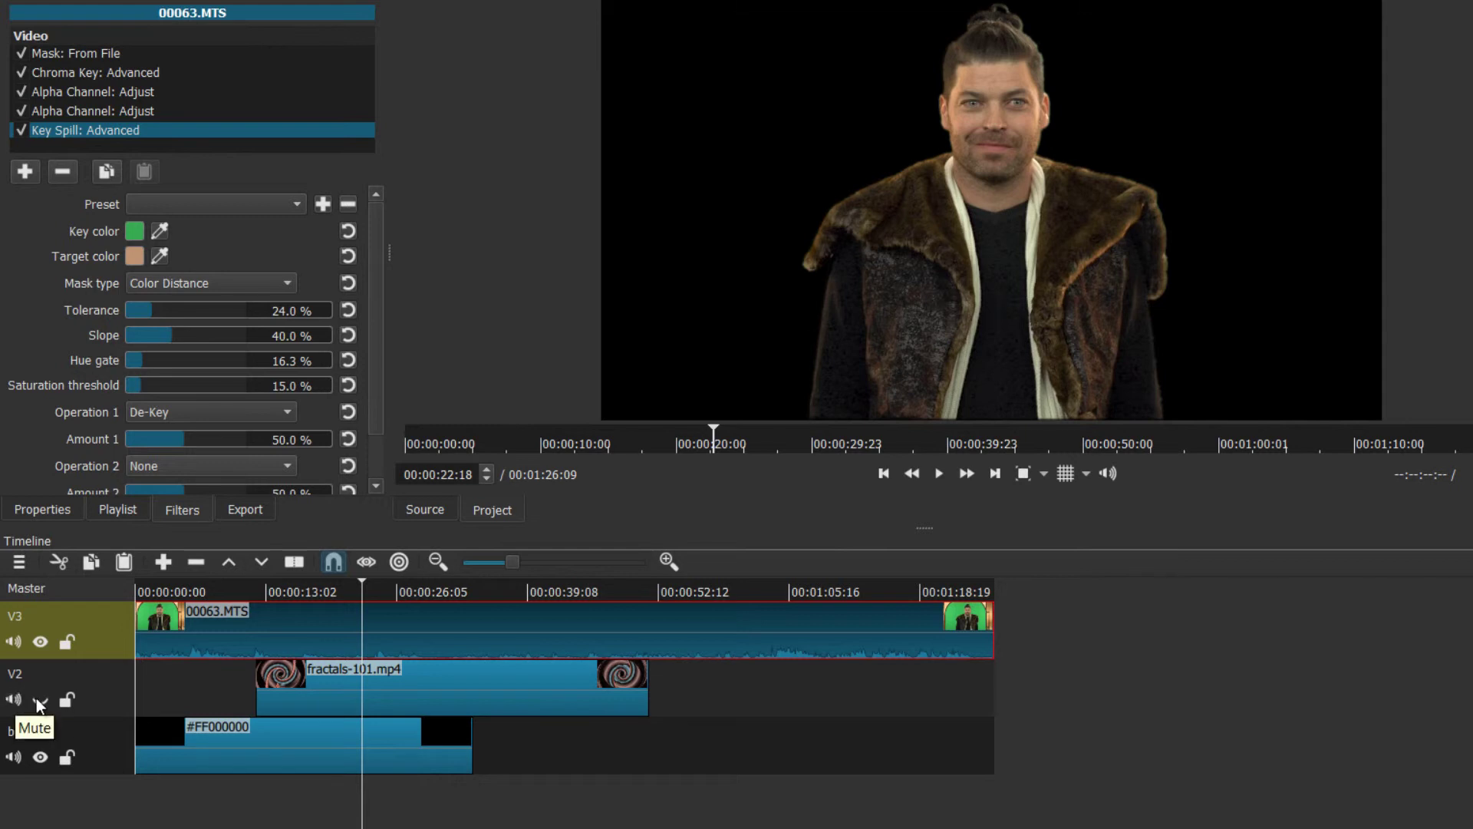
pyautogui.click(39, 700)
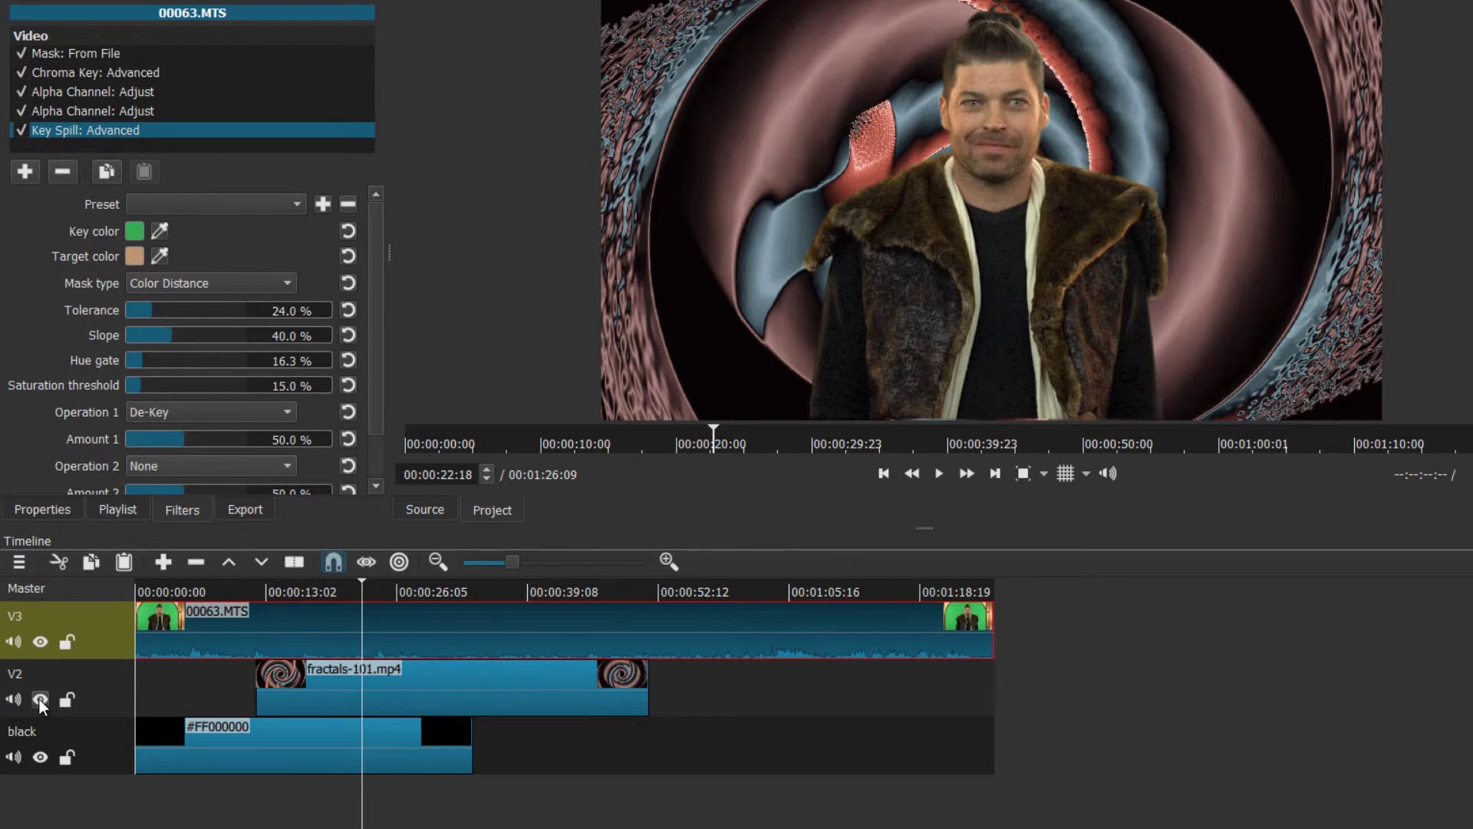
pyautogui.click(40, 699)
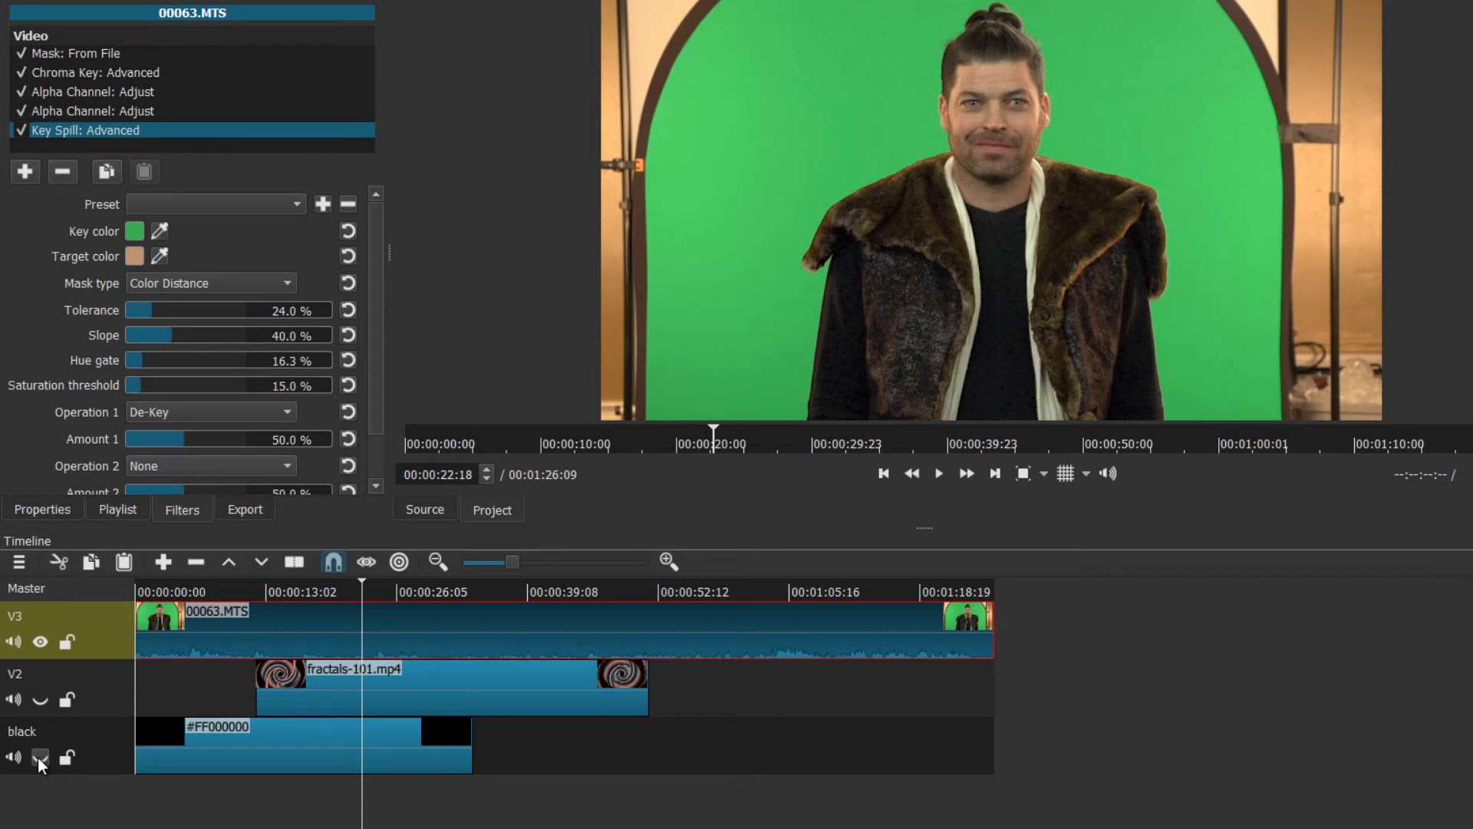
pyautogui.click(38, 758)
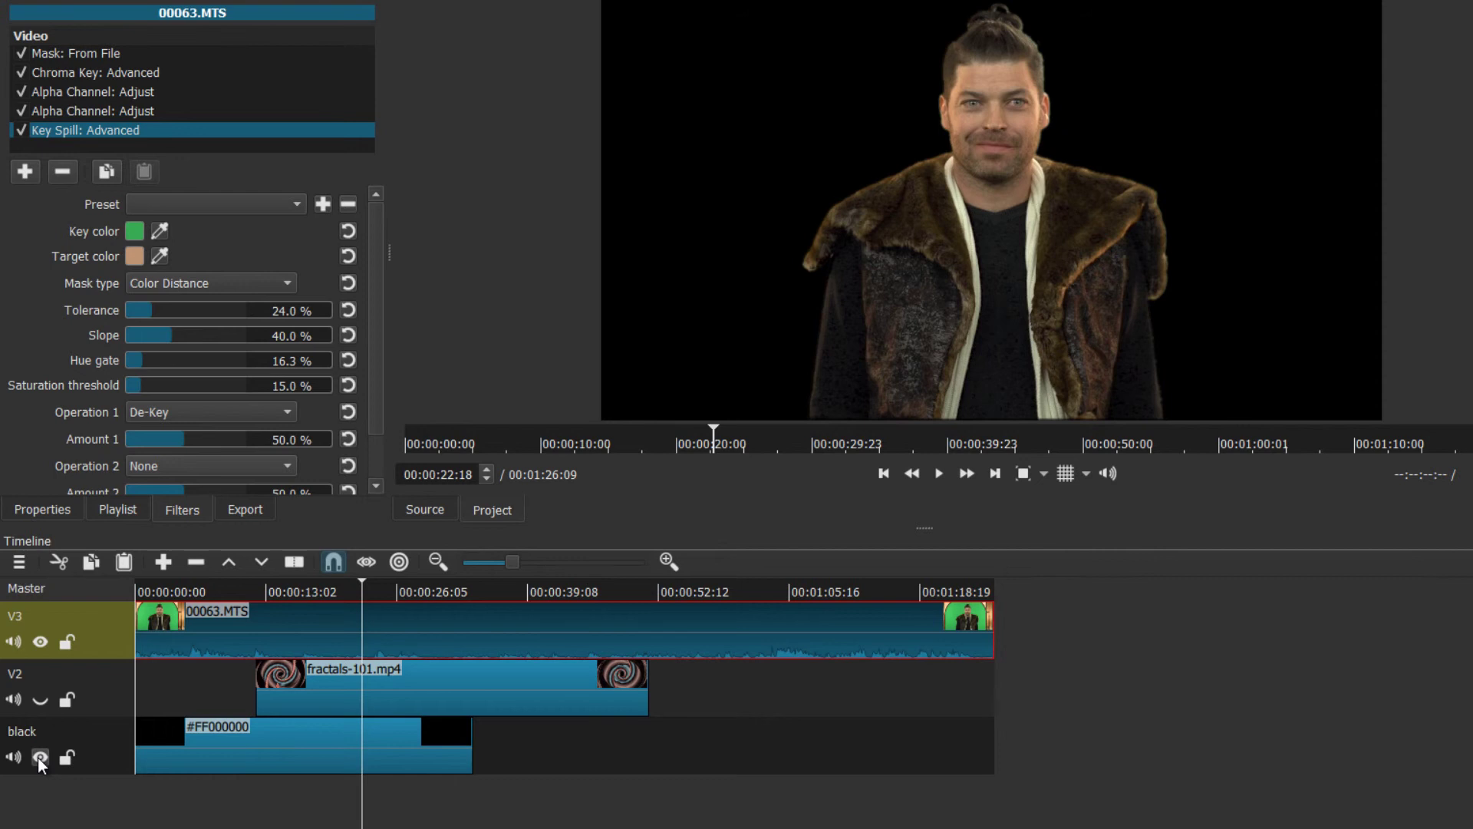
# Move the black #FF000000 clip to start near 00:00:13, show V2, and advance the playhead.
pyautogui.click(231, 749)
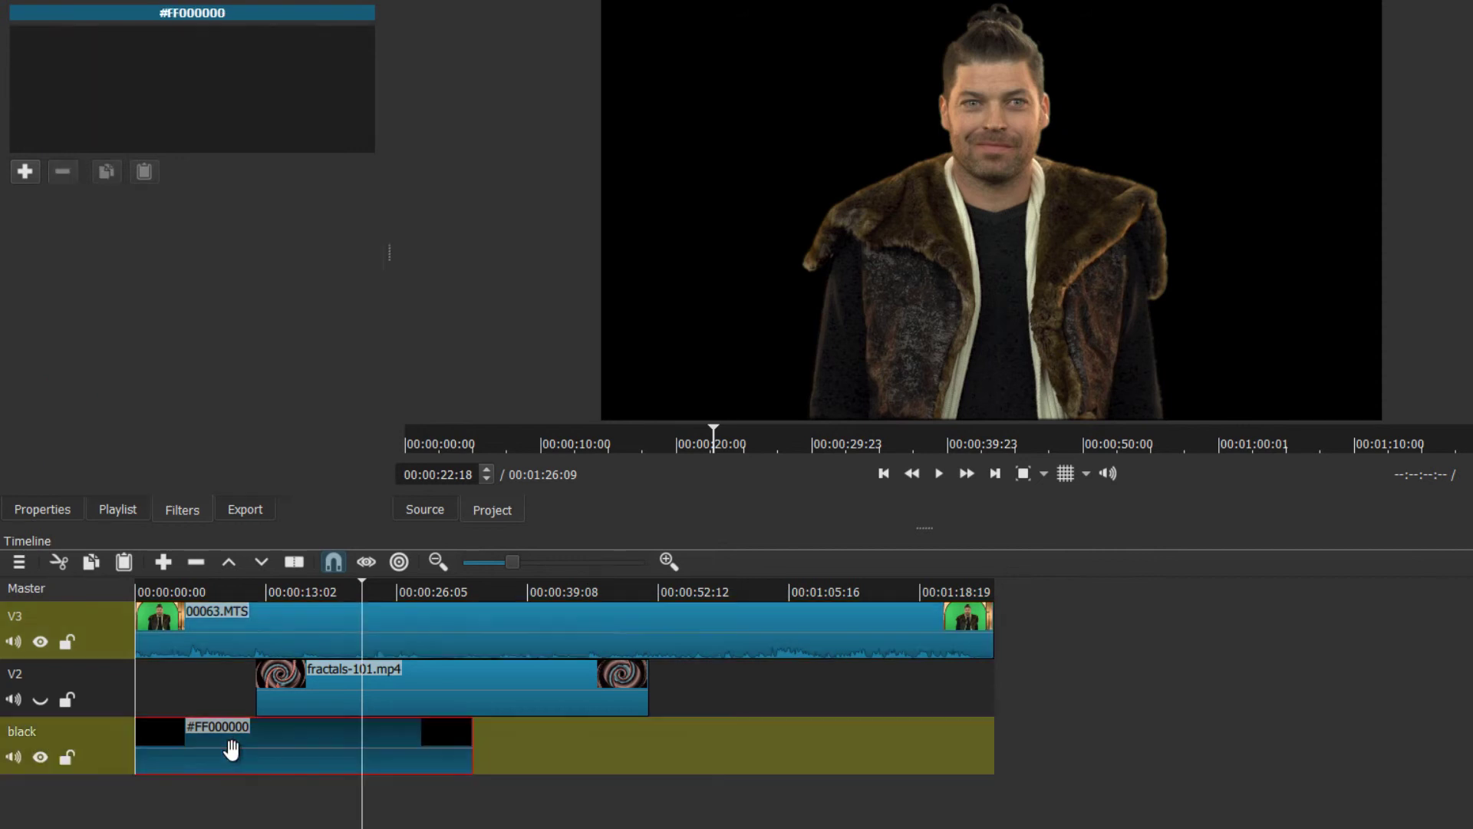
pyautogui.moveTo(231, 750); pyautogui.dragTo(613, 734)
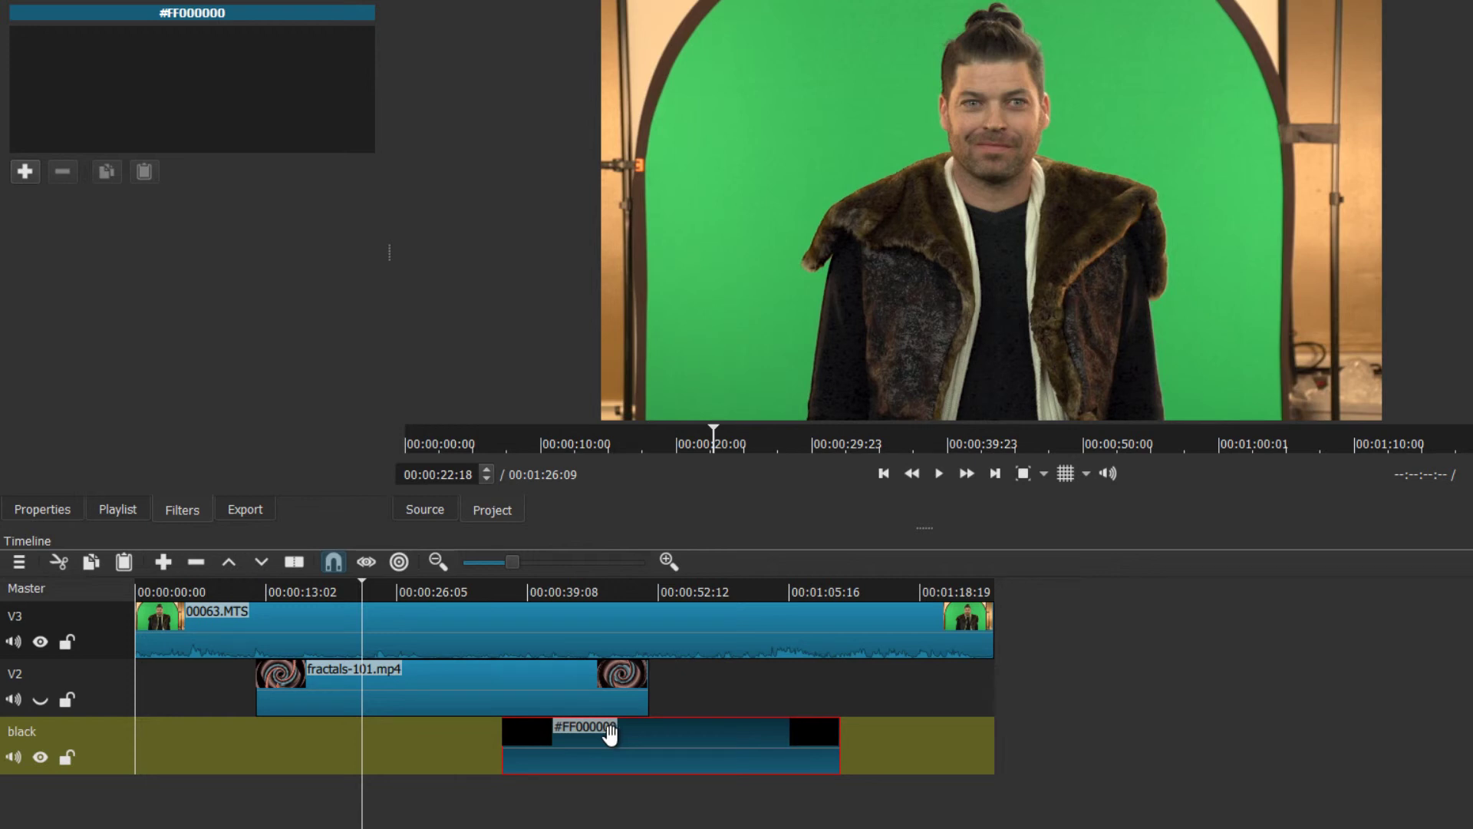
pyautogui.moveTo(510, 760); pyautogui.dragTo(335, 781)
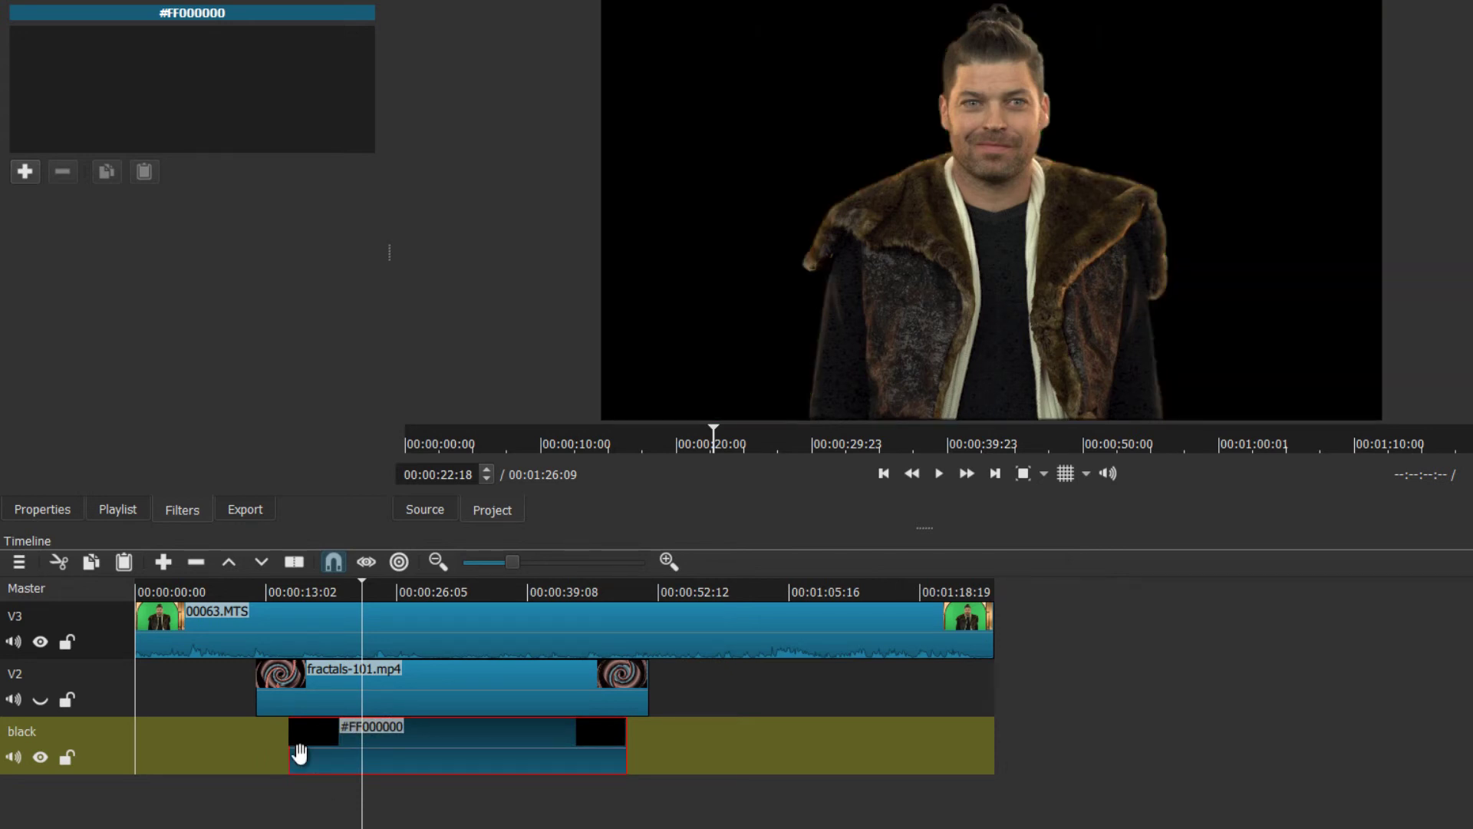
pyautogui.click(40, 702)
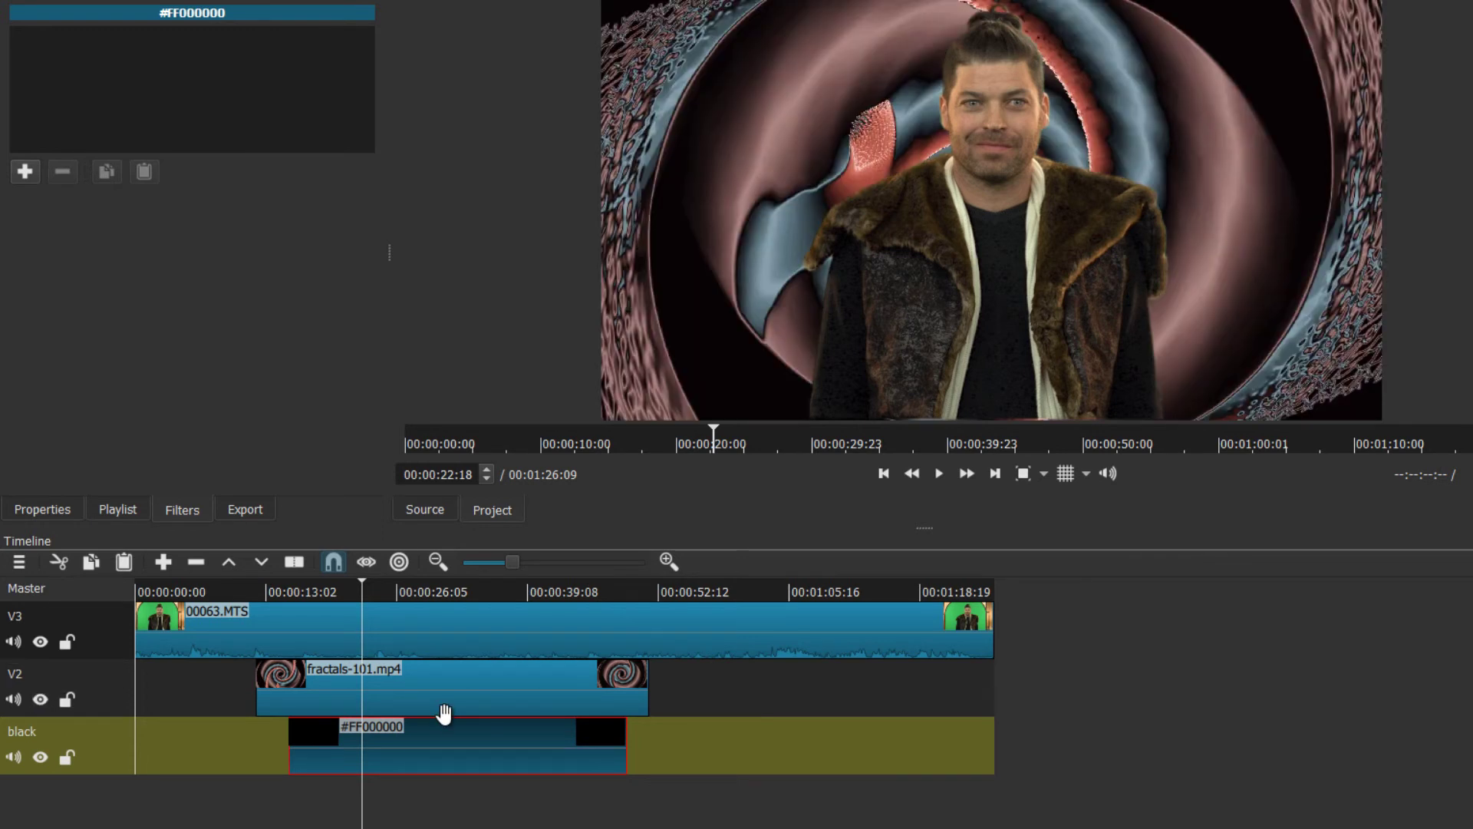
pyautogui.click(465, 591)
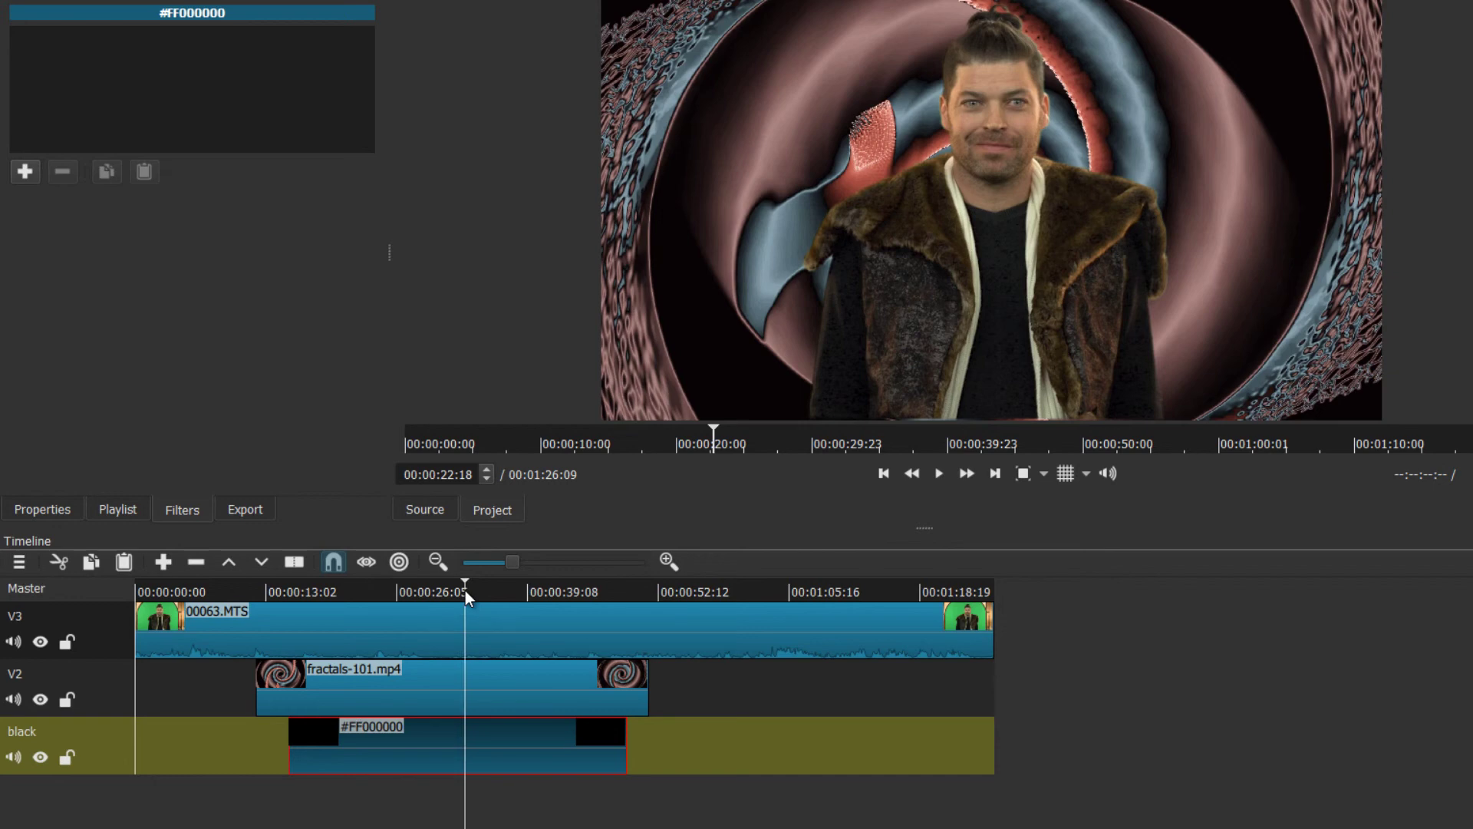